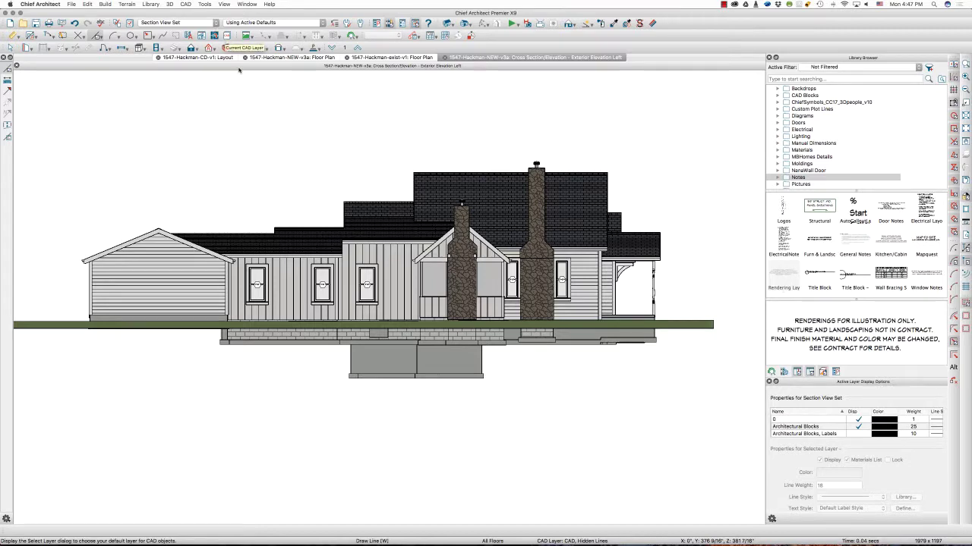
Step: Enable Modify All Layer Sets and change the Doors, Labels line weight from 18 to 55
click(225, 38)
scroll(384, 254, up, 10)
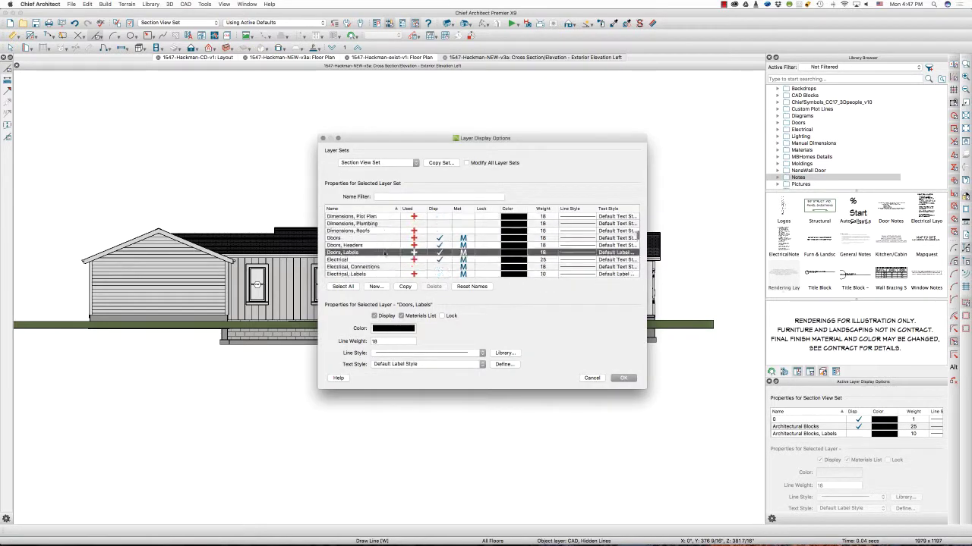
scroll(384, 254, up, 3)
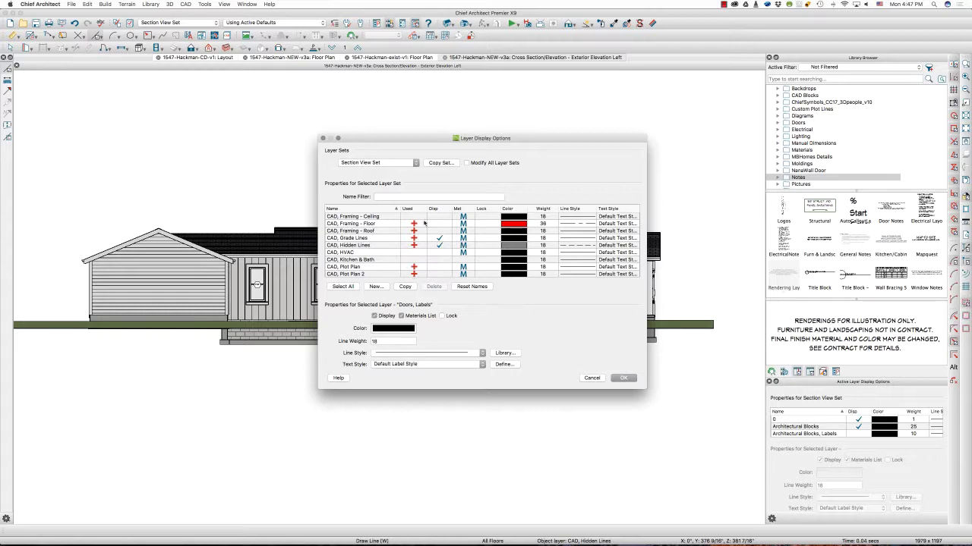
click(476, 163)
click(383, 340)
text(55)
click(626, 379)
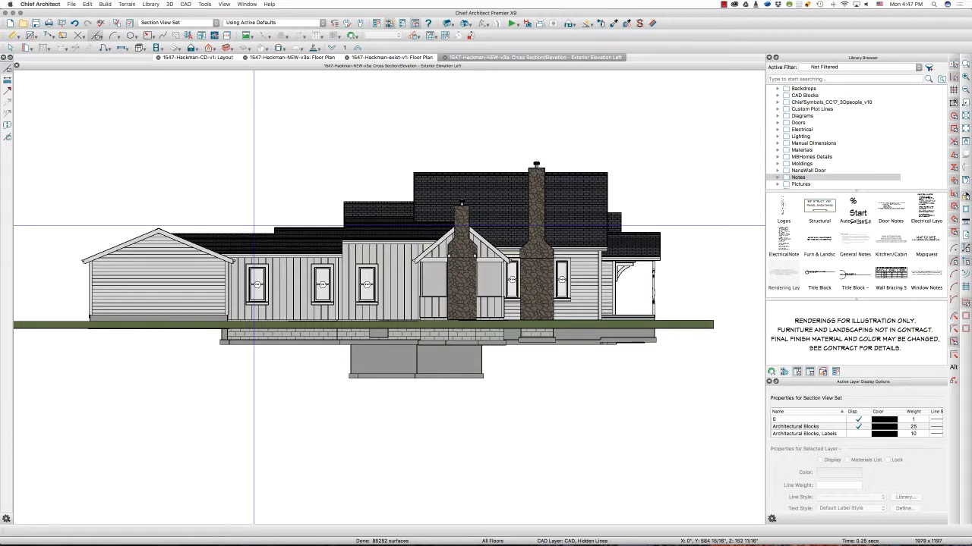
Step: Switch the current CAD layer from CAD, Hidden Lines to CAD, Grade Lines and pick the Rectangular Polyline tool
key(w)
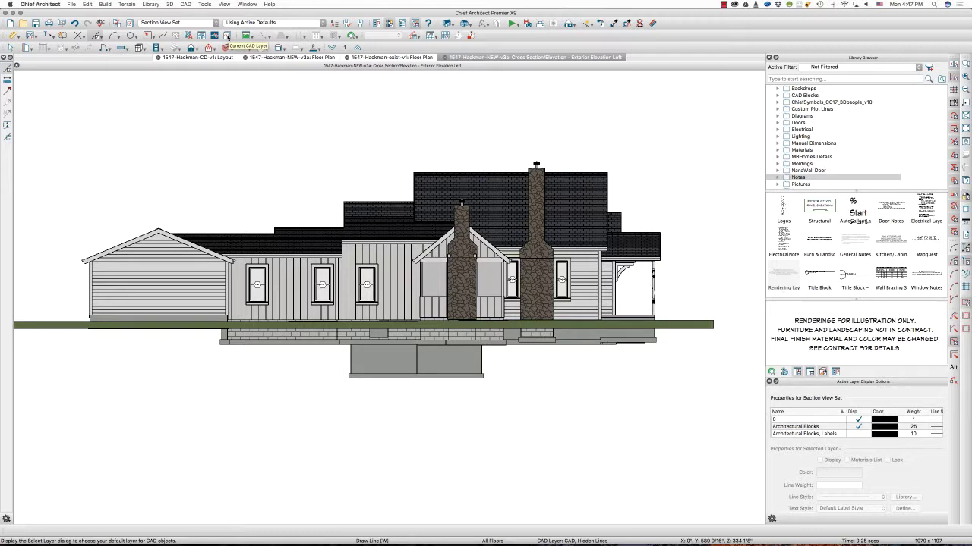
click(204, 4)
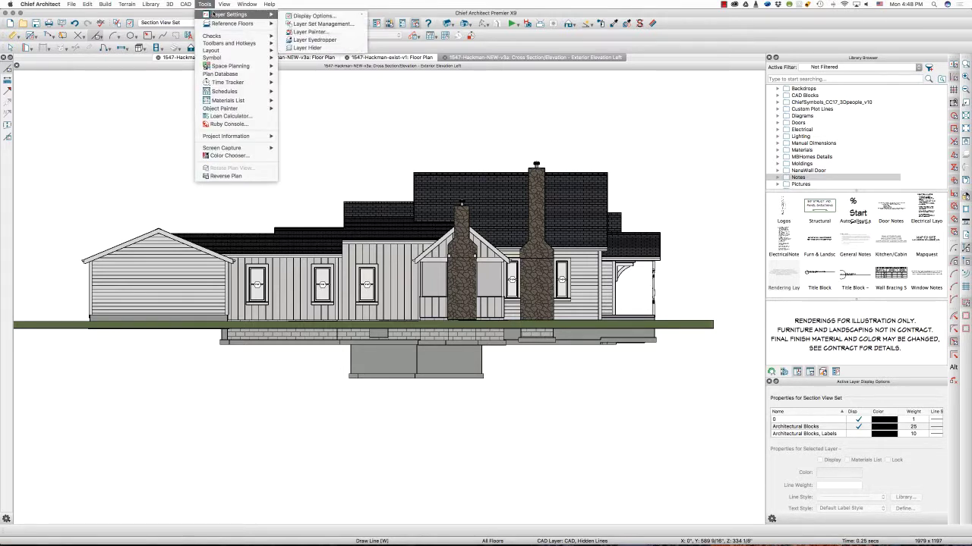
mouse_move(183, 6)
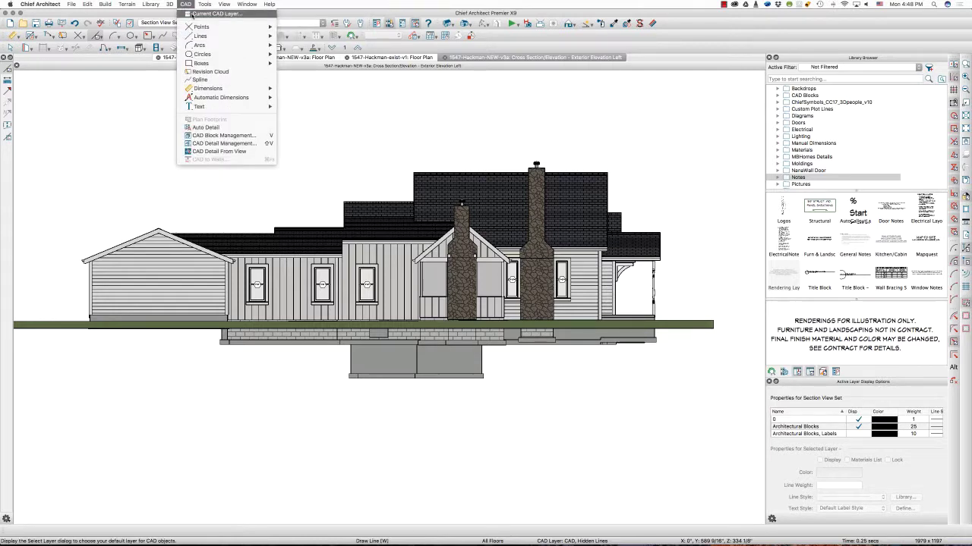
click(192, 15)
scroll(370, 274, up, 2)
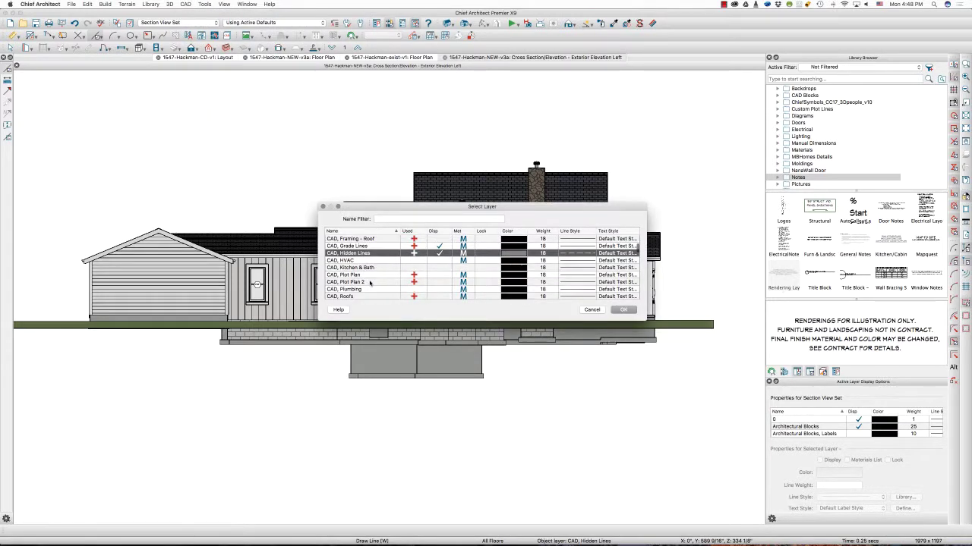
click(368, 253)
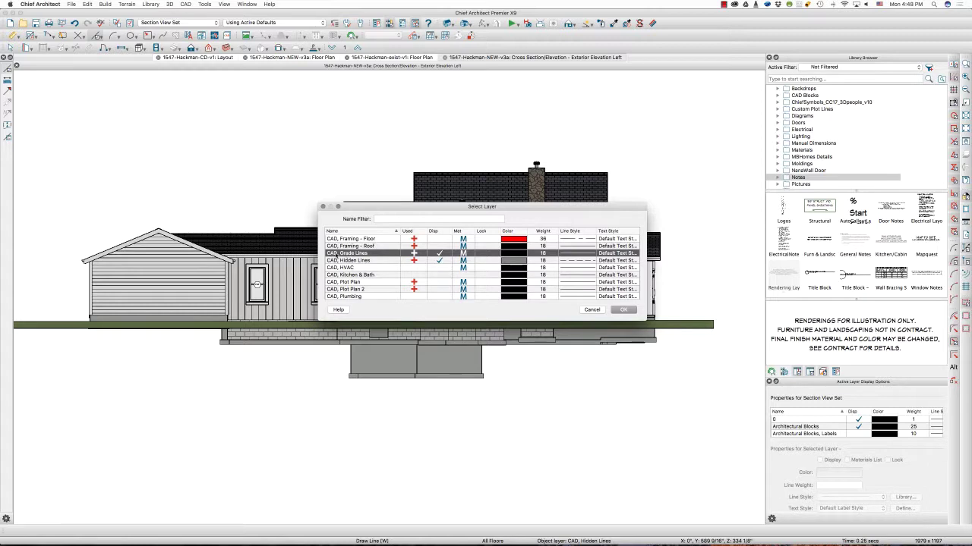
click(624, 309)
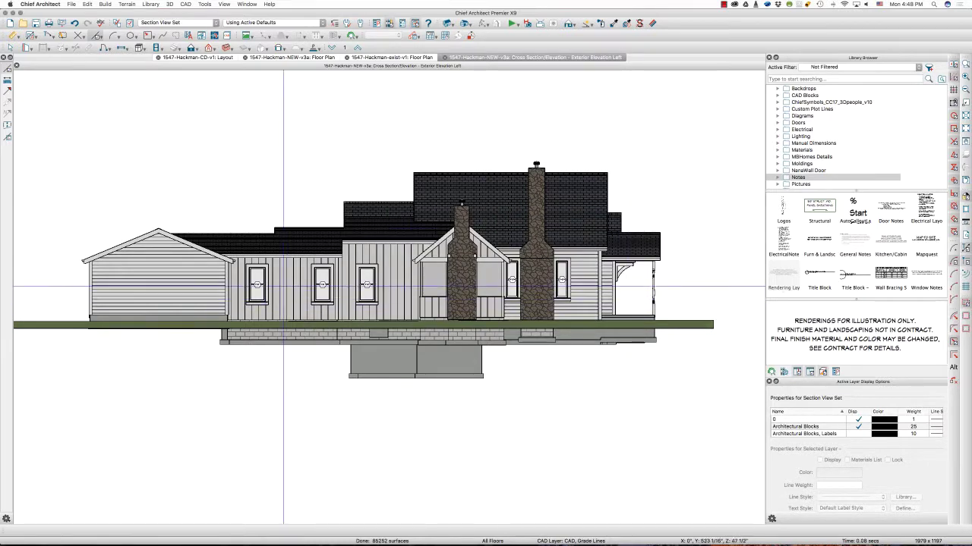
click(148, 36)
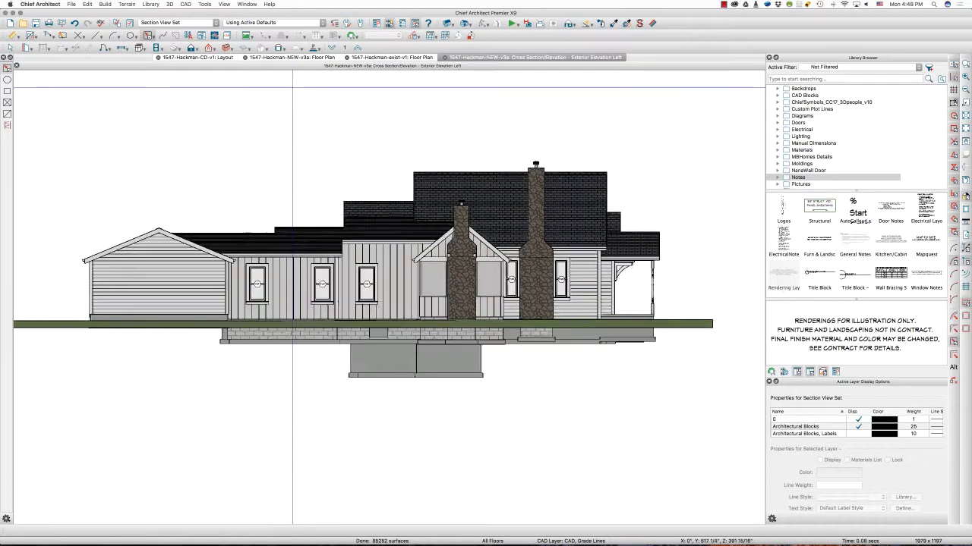
scroll(252, 95, down, 1)
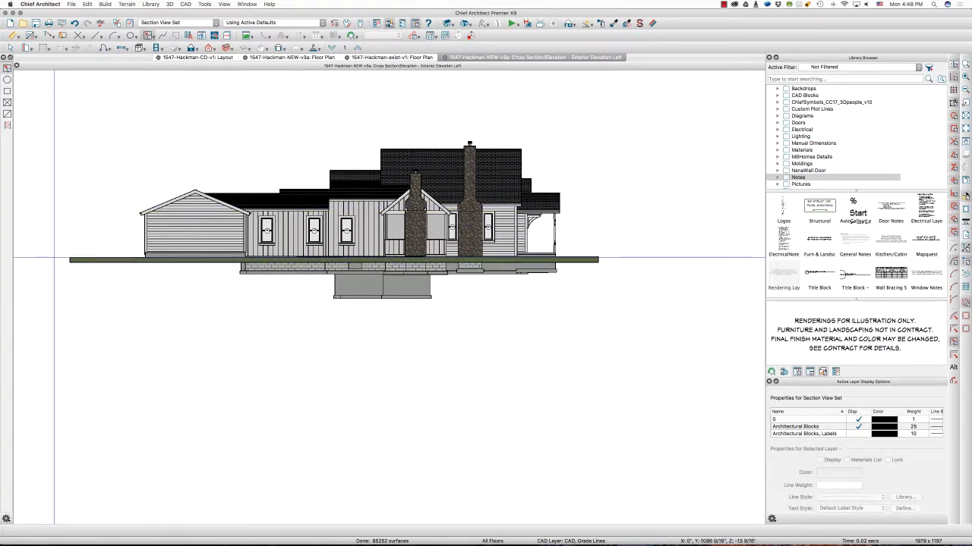
Step: Draw a rectangle below the ground line with a Solid fill using the background color
drag(54, 257, 706, 375)
click(615, 375)
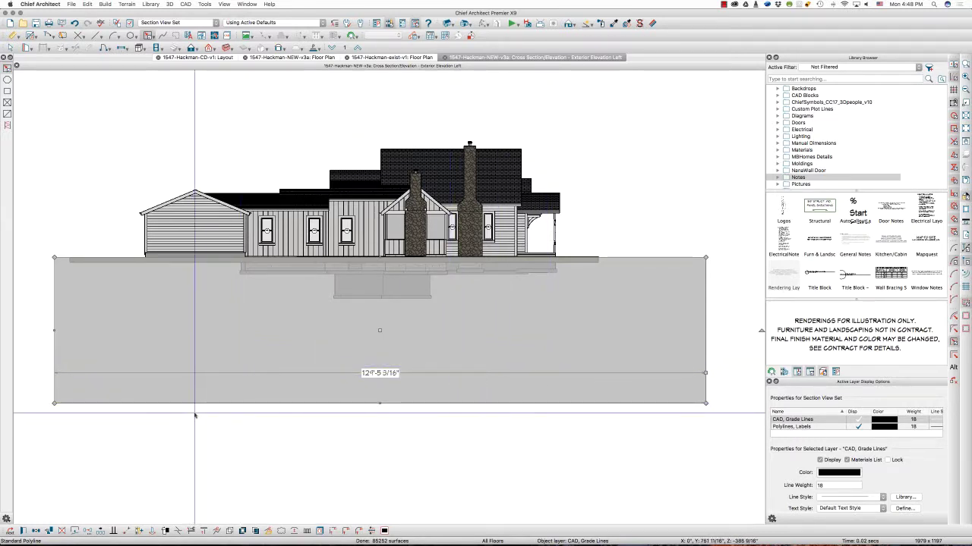
double_click(367, 254)
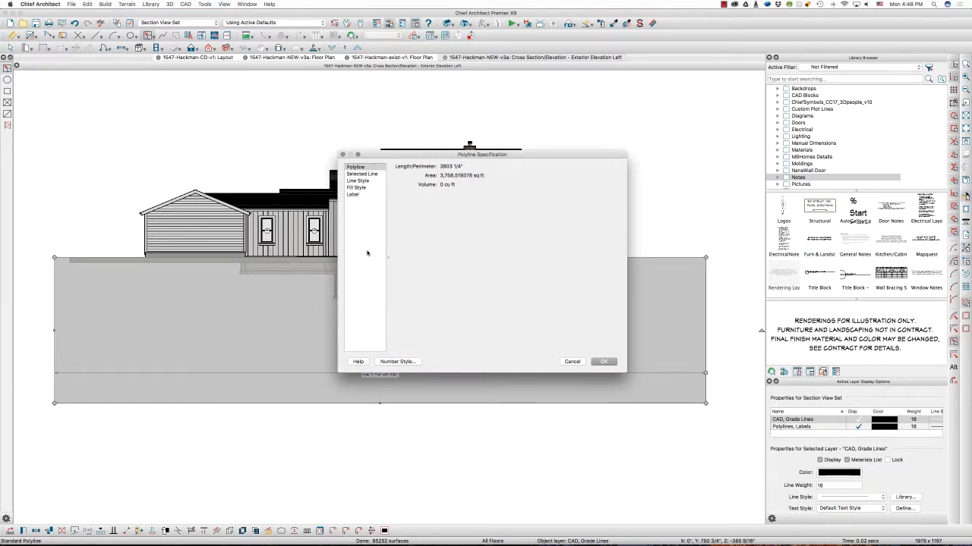
click(356, 187)
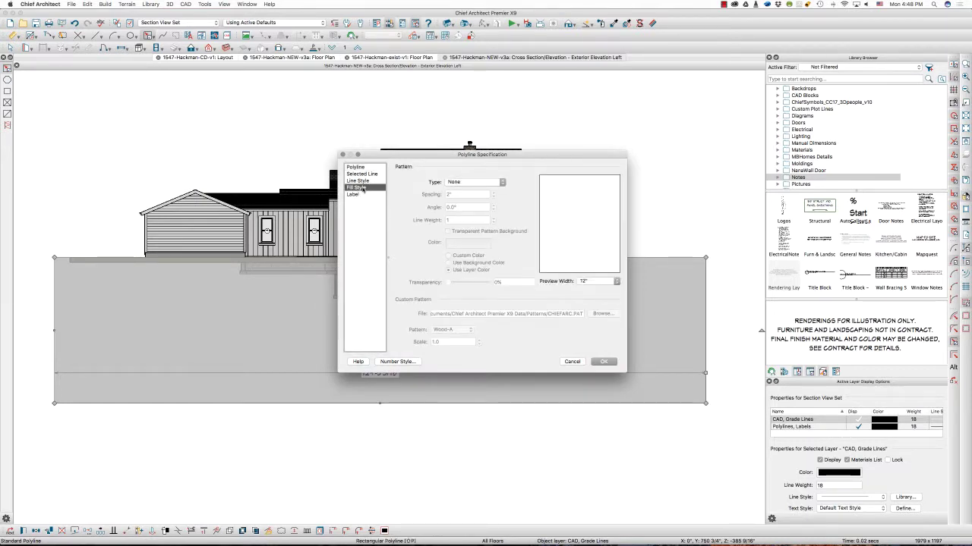
click(474, 182)
click(487, 193)
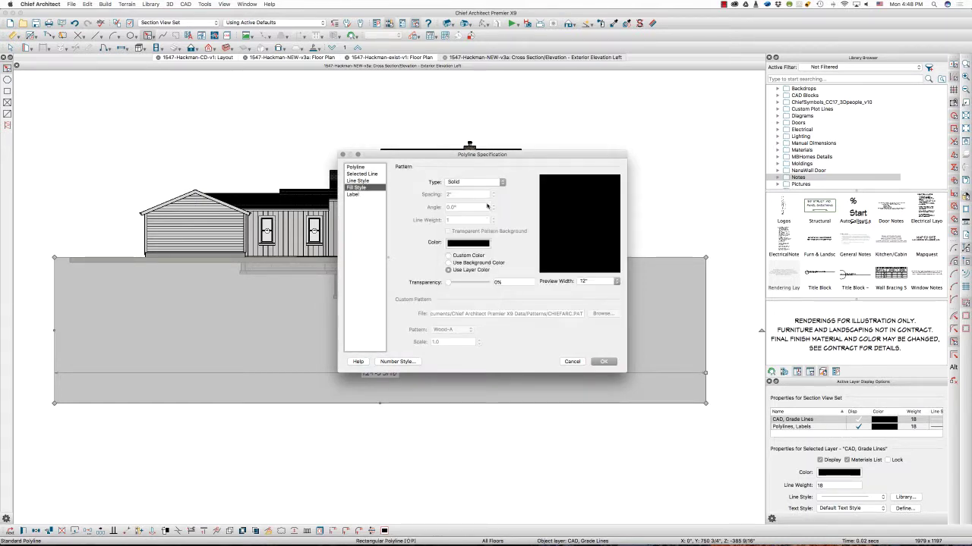
click(473, 263)
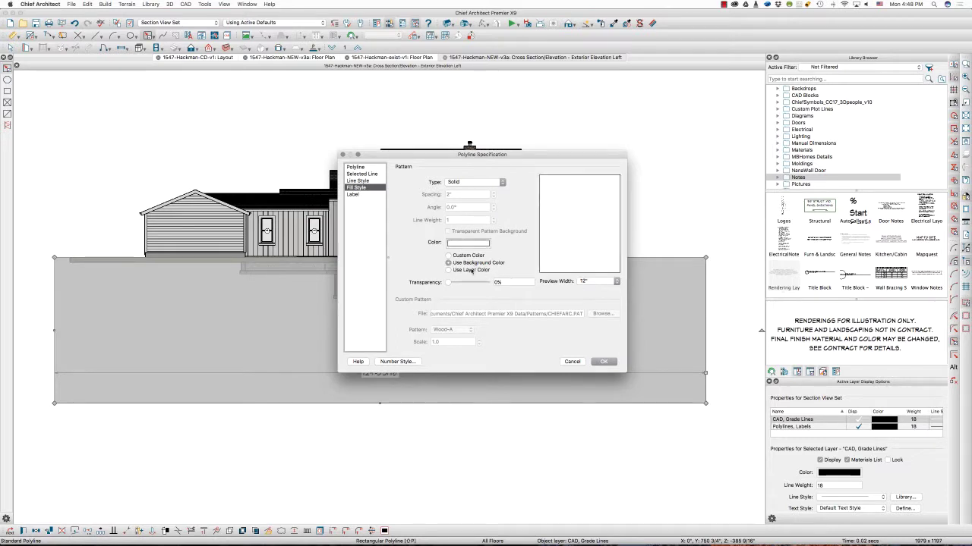
click(599, 362)
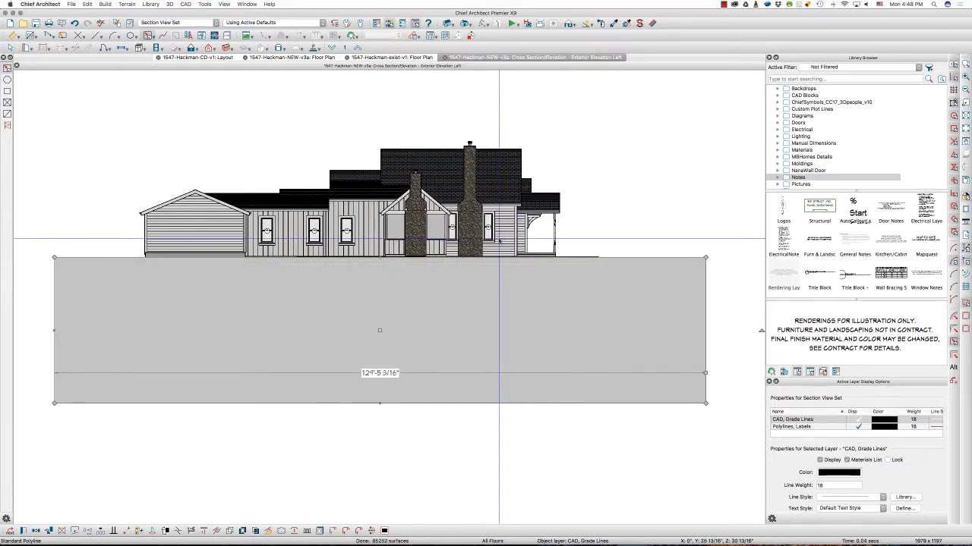
click(599, 245)
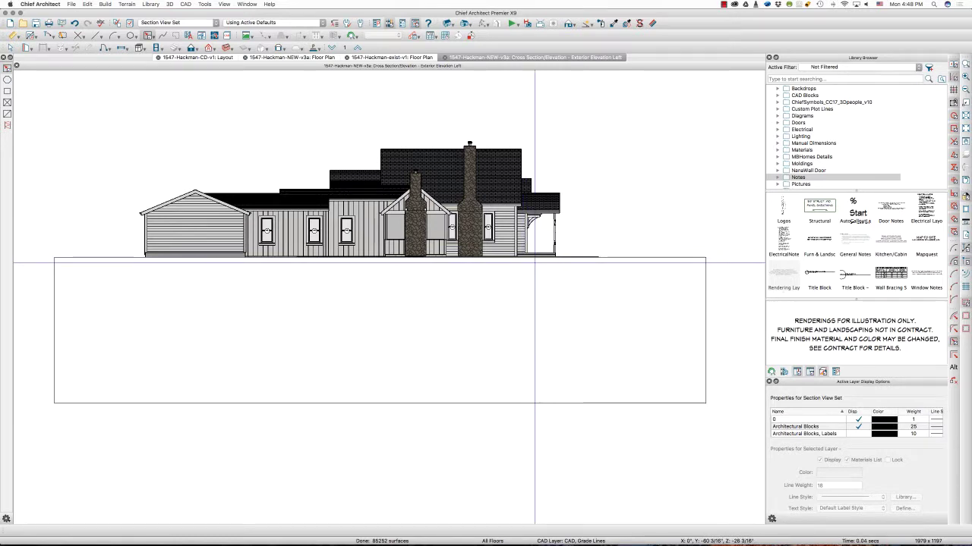
Step: Set the below-grade rectangle's Fill Style Type back to None
scroll(595, 258, down, 1)
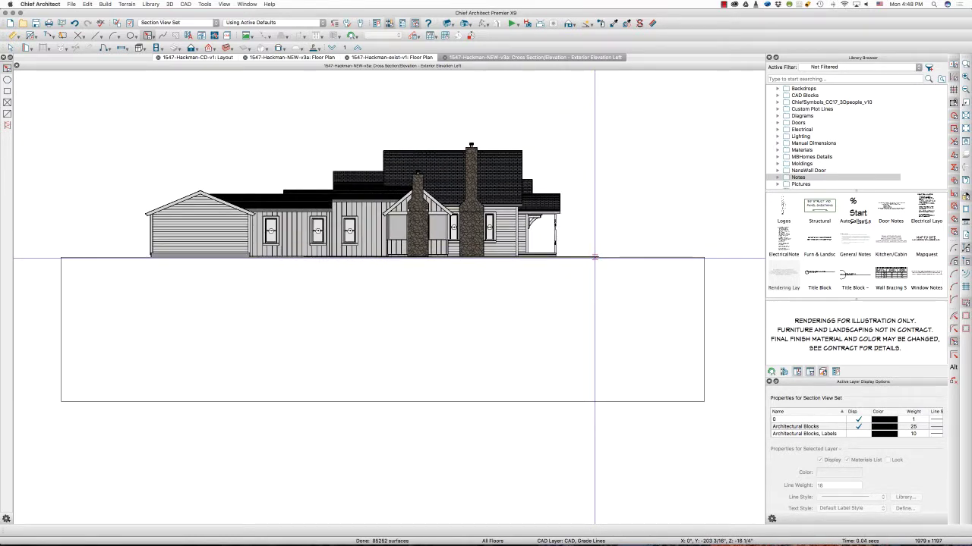
double_click(594, 258)
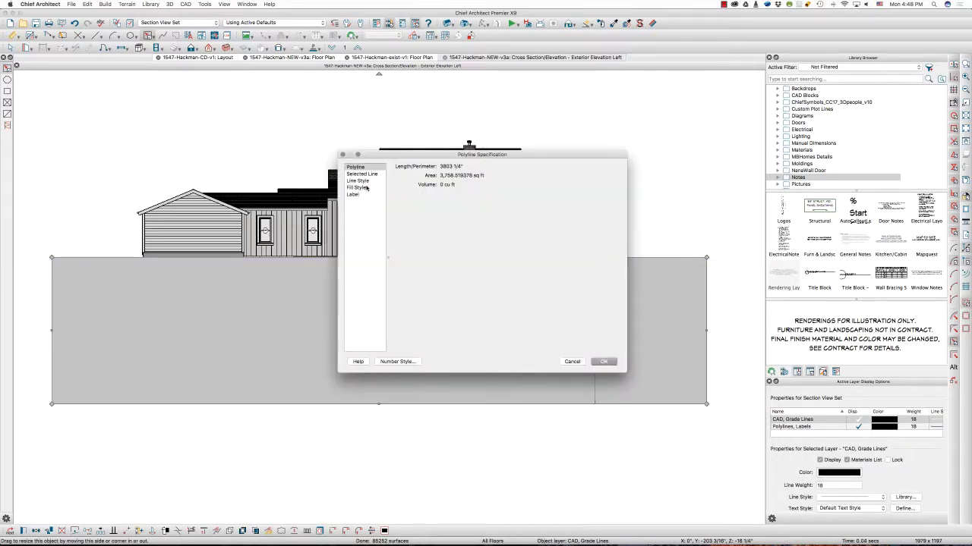
click(366, 188)
click(475, 183)
click(461, 176)
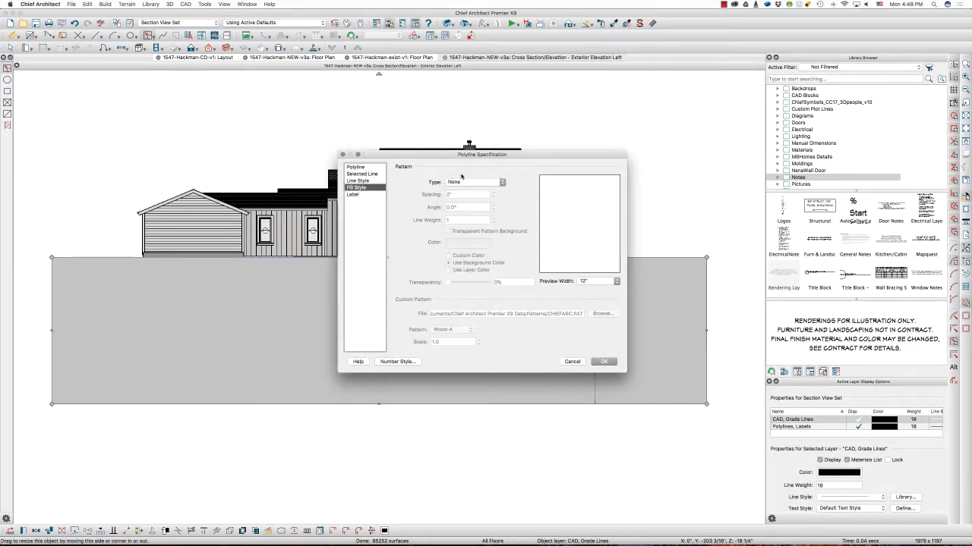
key(Return)
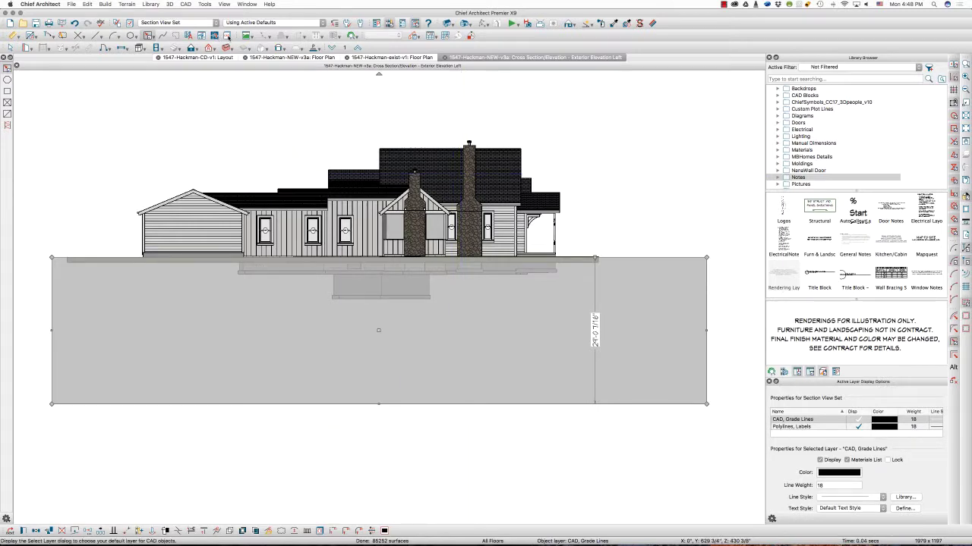
Step: Make CAD, Hidden Lines the current CAD layer
click(227, 36)
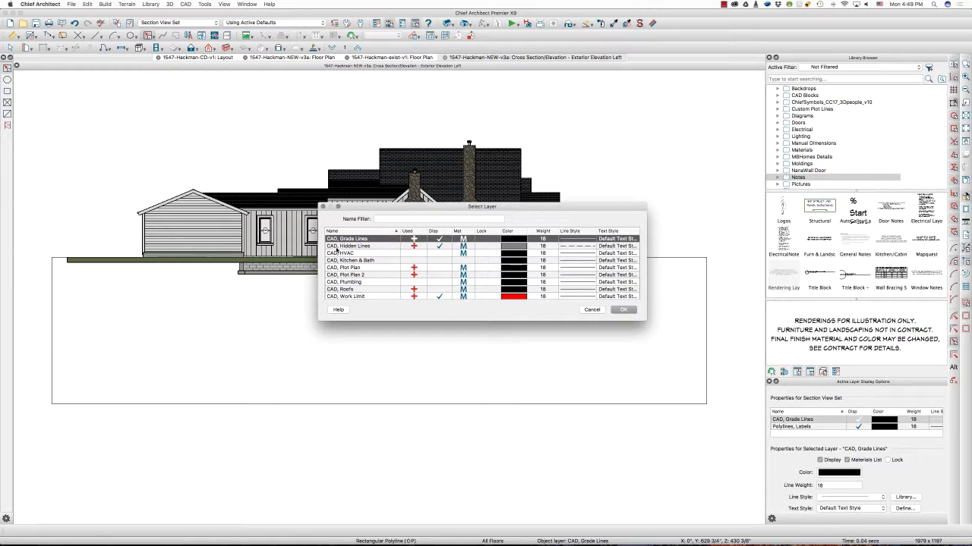
click(340, 248)
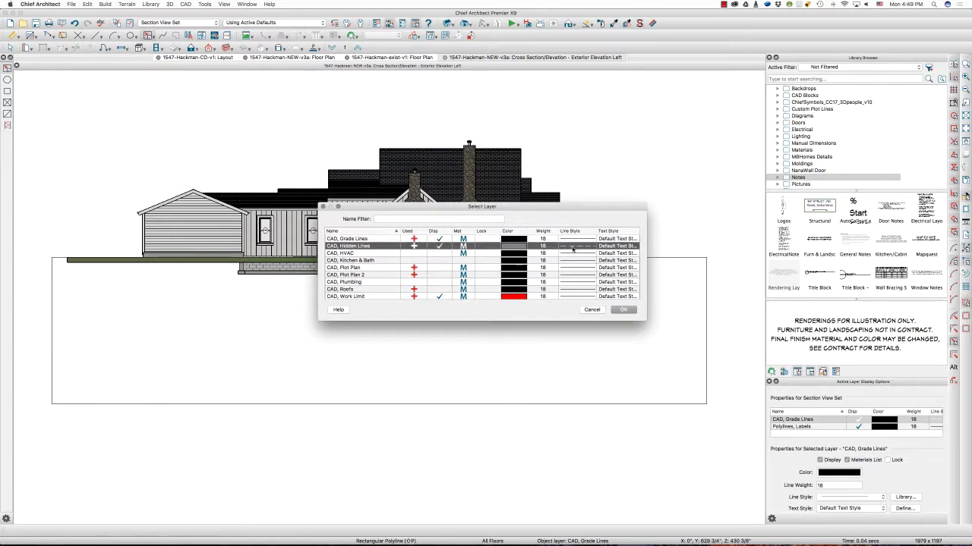
click(622, 311)
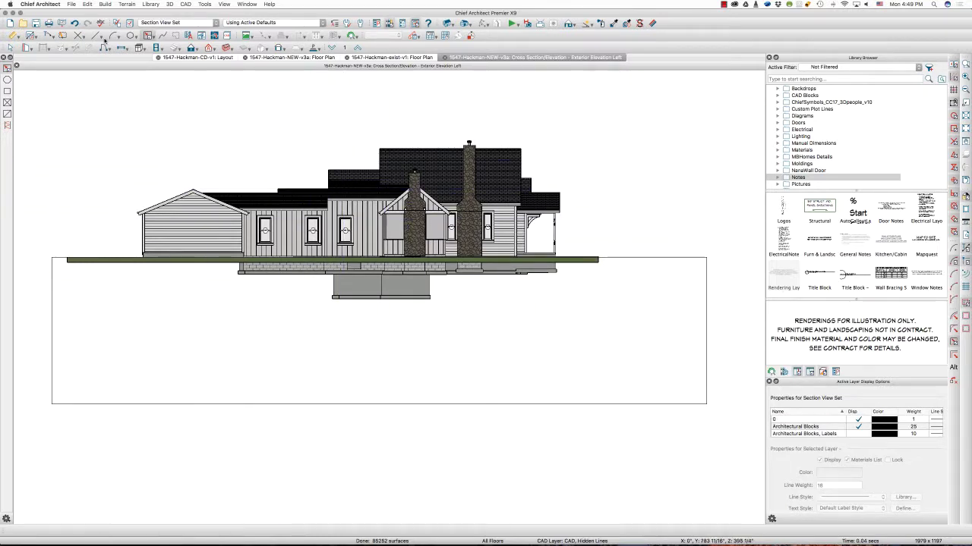
Step: Set the CAD, Grade Lines layer's line weight to 55 in Layer Display Options
key(super+l)
scroll(394, 230, down, 3)
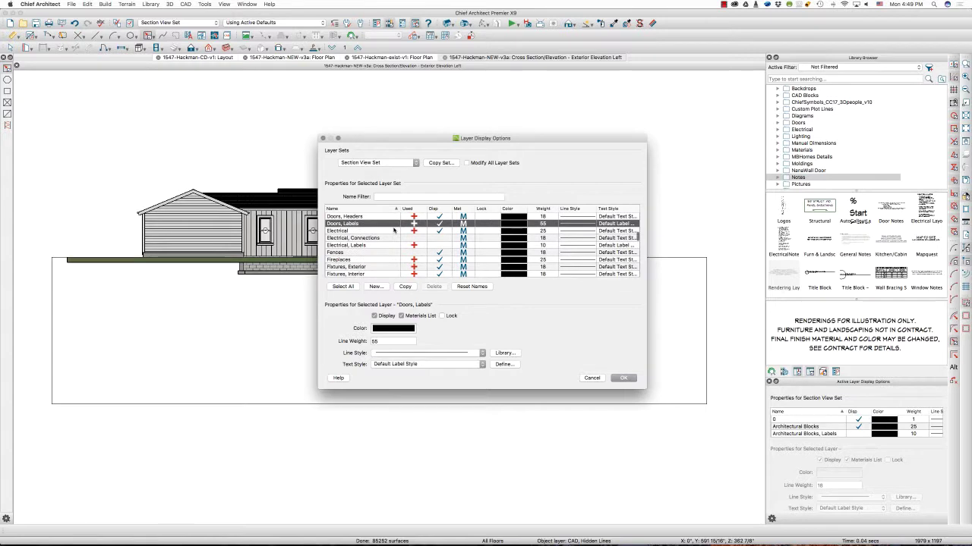
scroll(394, 230, up, 5)
click(388, 232)
scroll(387, 233, down, 1)
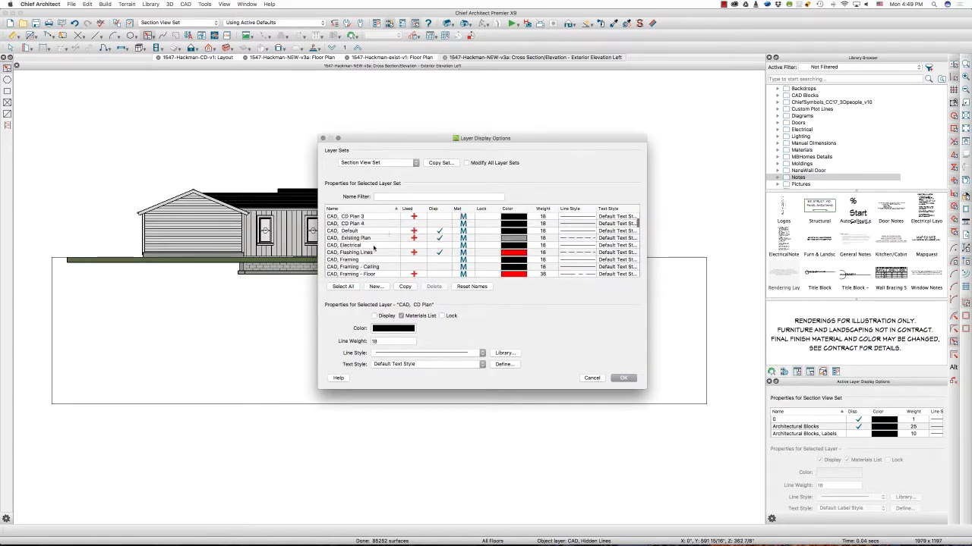
scroll(370, 266, down, 1)
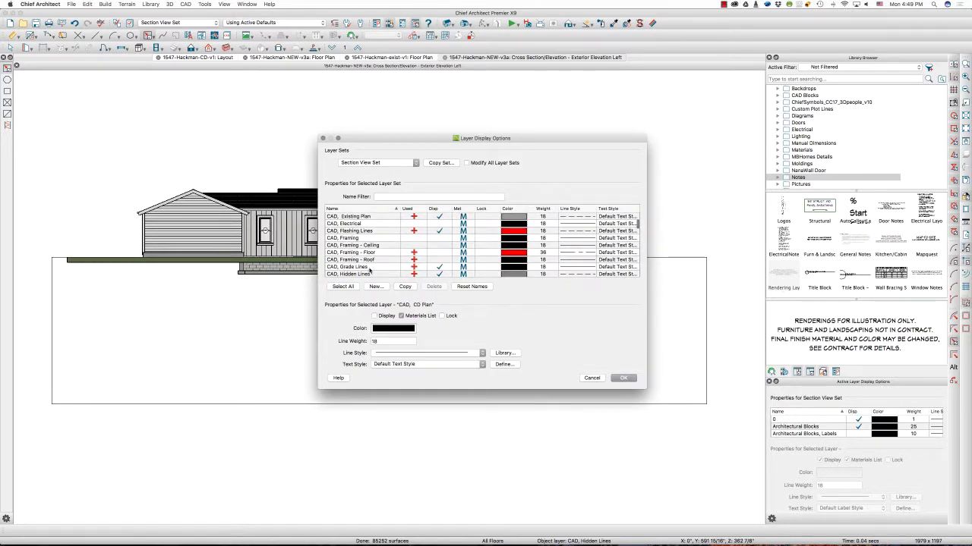
click(368, 267)
click(389, 341)
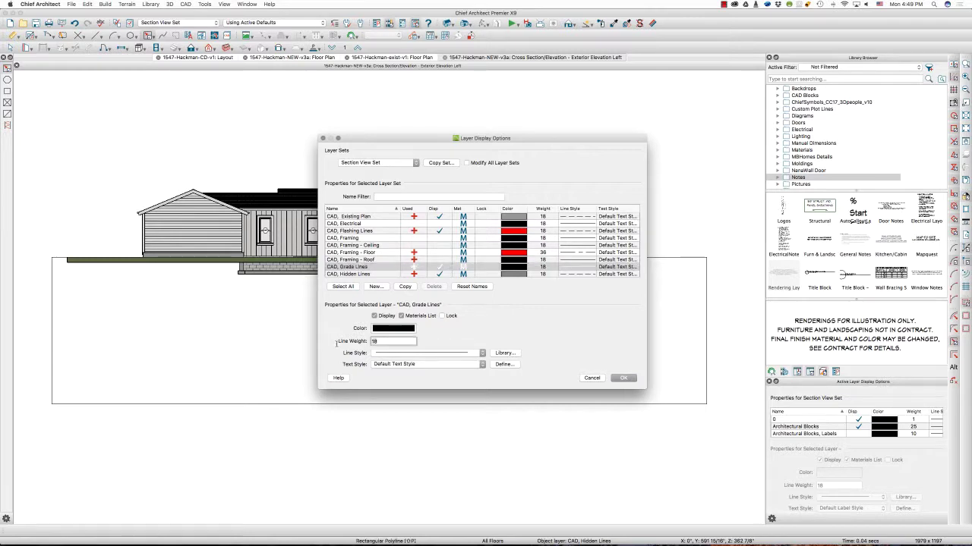
text(55)
key(Tab)
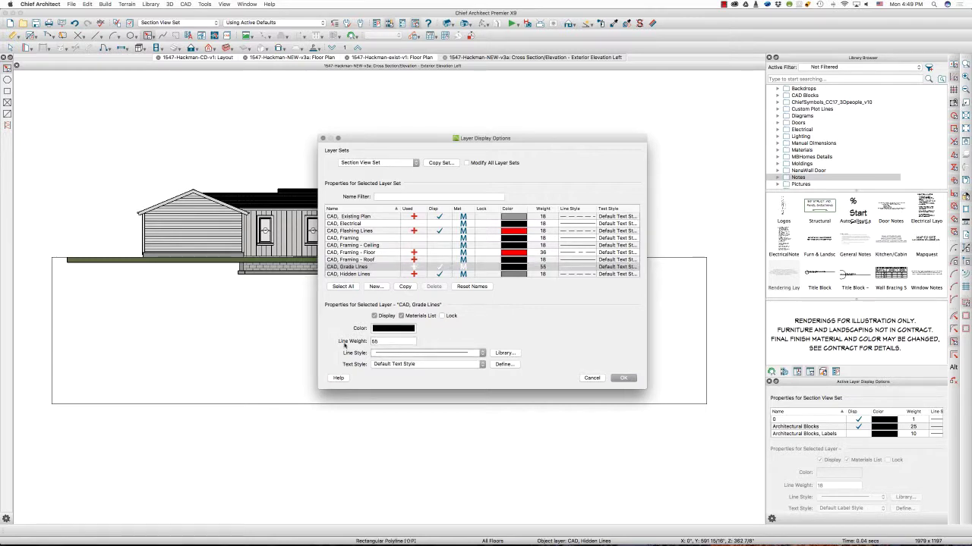
click(623, 379)
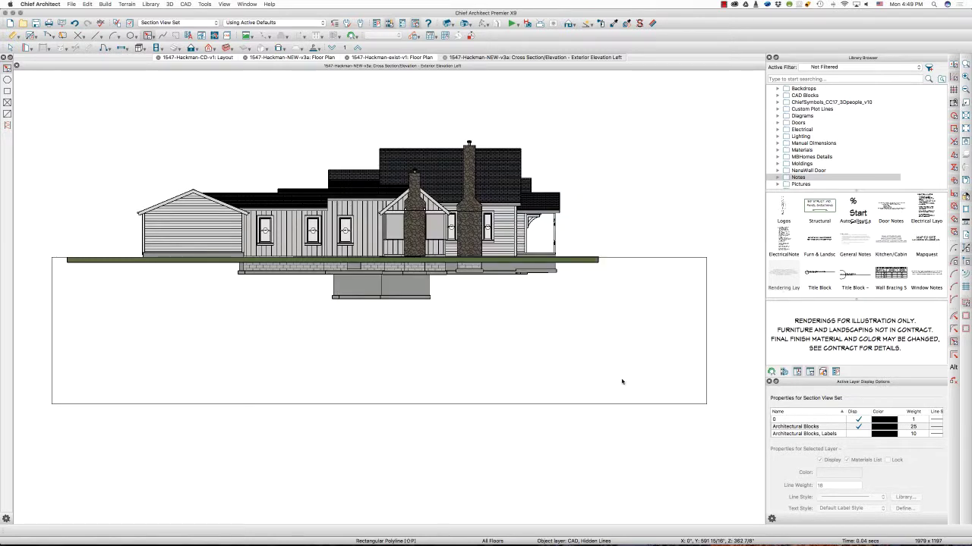
Step: Apply the Grade Lines line weight to all layer sets and make CAD, Hidden Lines current
key(super+l)
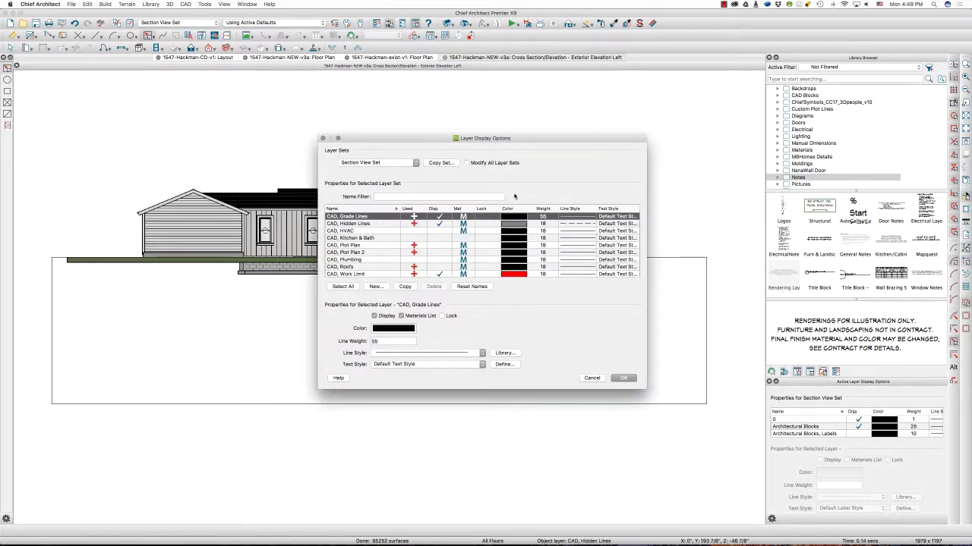
click(483, 164)
click(413, 342)
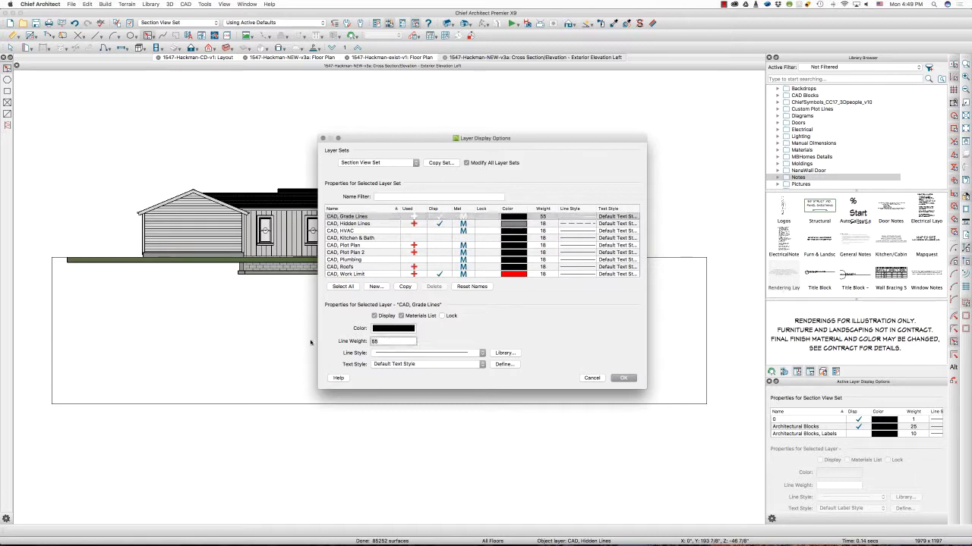
text(5)
key(Tab)
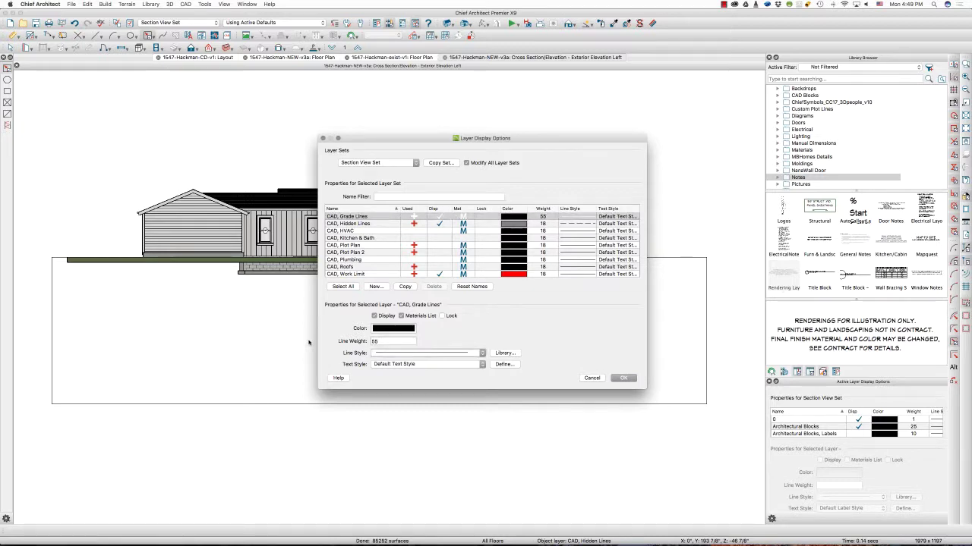
click(624, 378)
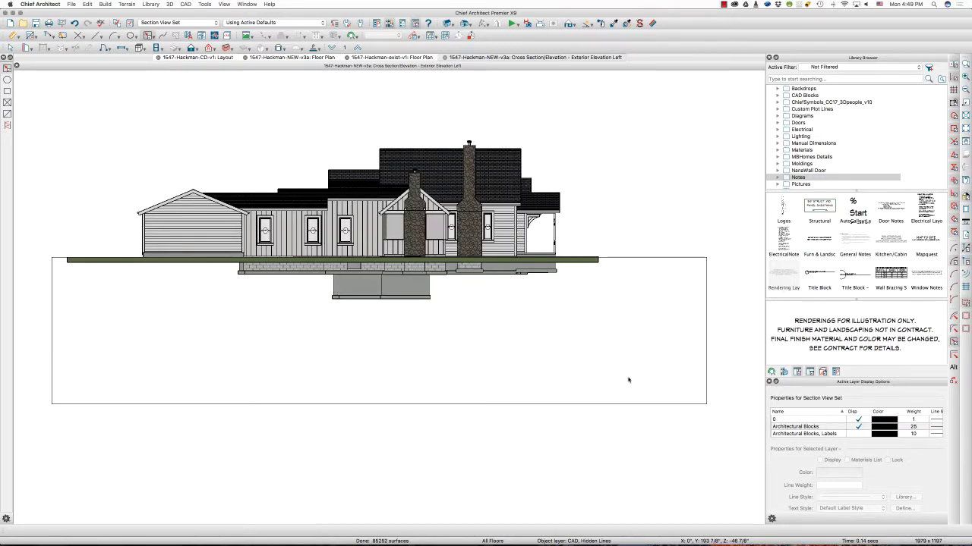
click(226, 36)
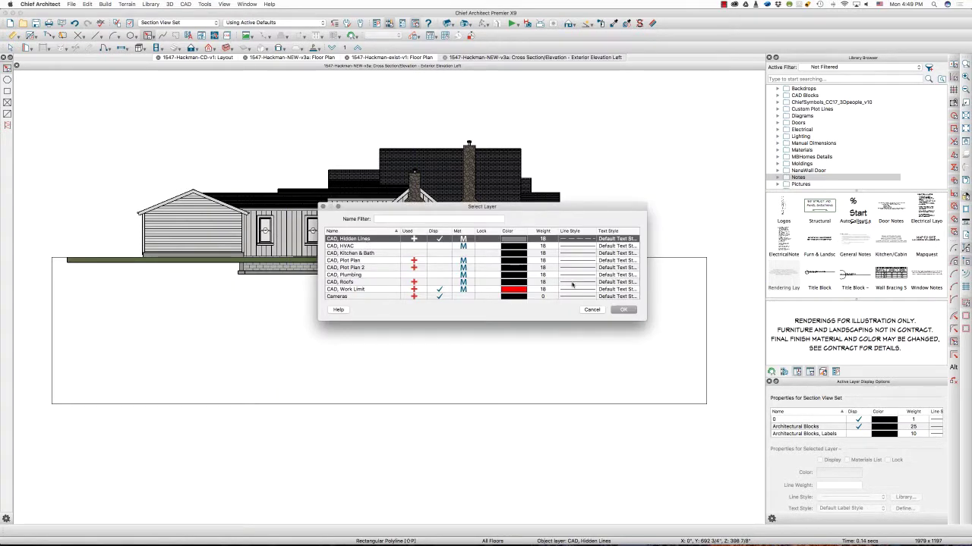
click(623, 310)
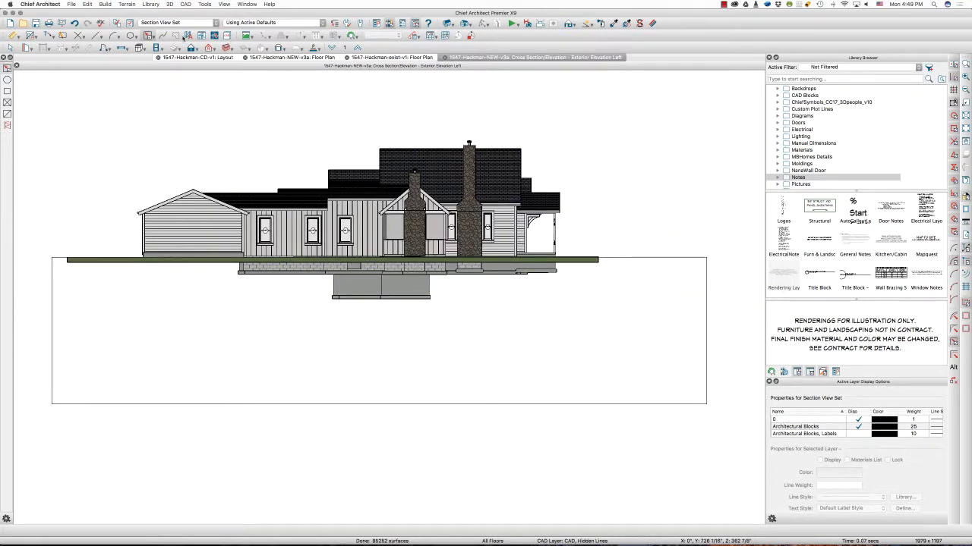
Step: Draw a rectangle below grade and a hidden line along the foundation bottom
drag(182, 235, 595, 359)
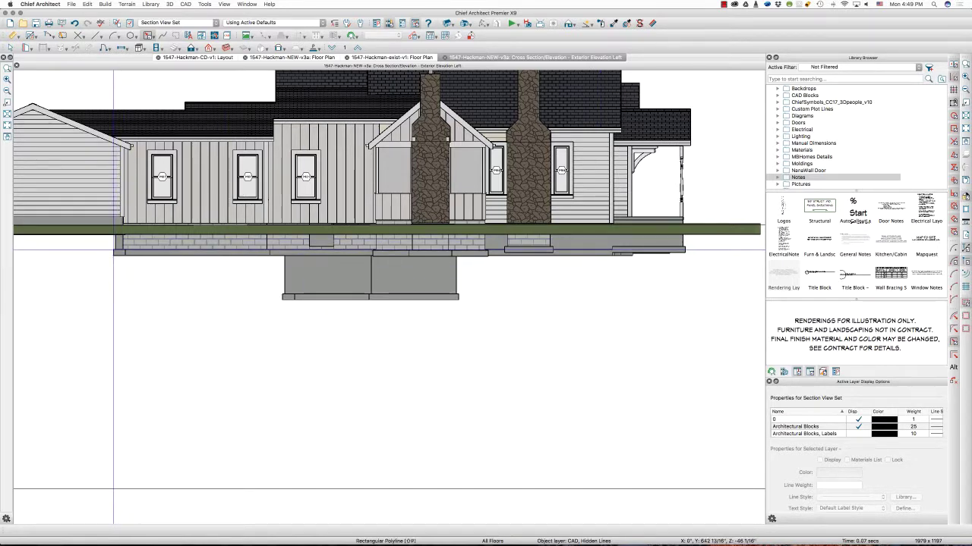
drag(114, 250, 670, 254)
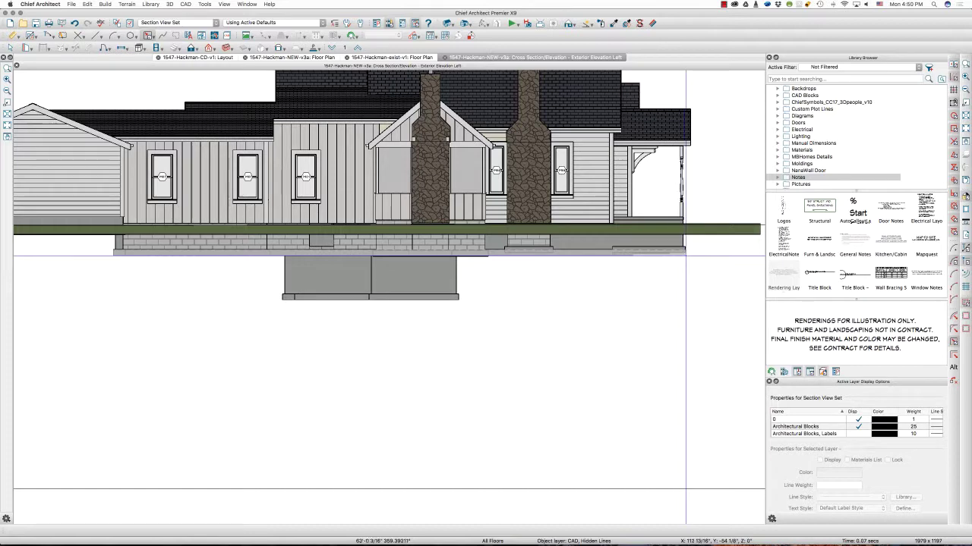
drag(683, 253, 685, 255)
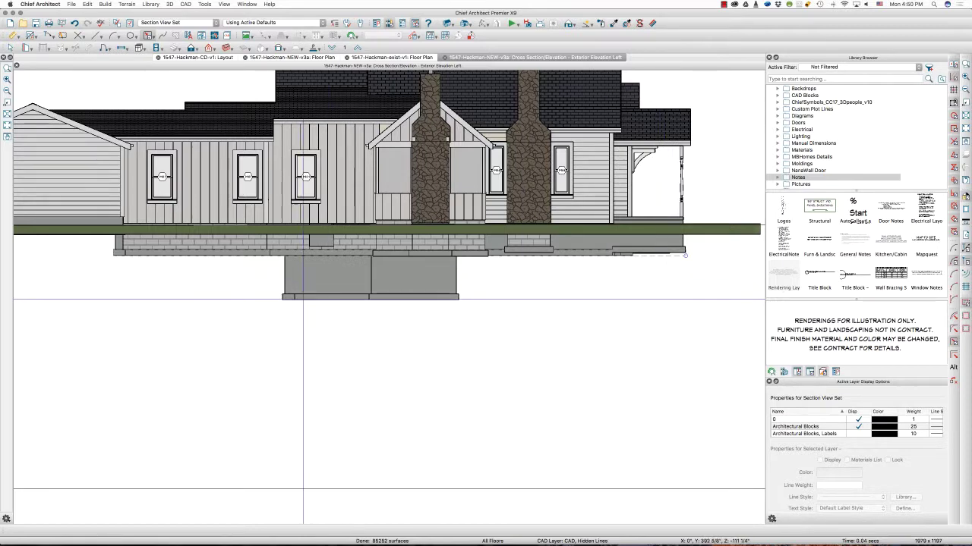
scroll(285, 294, up, 2)
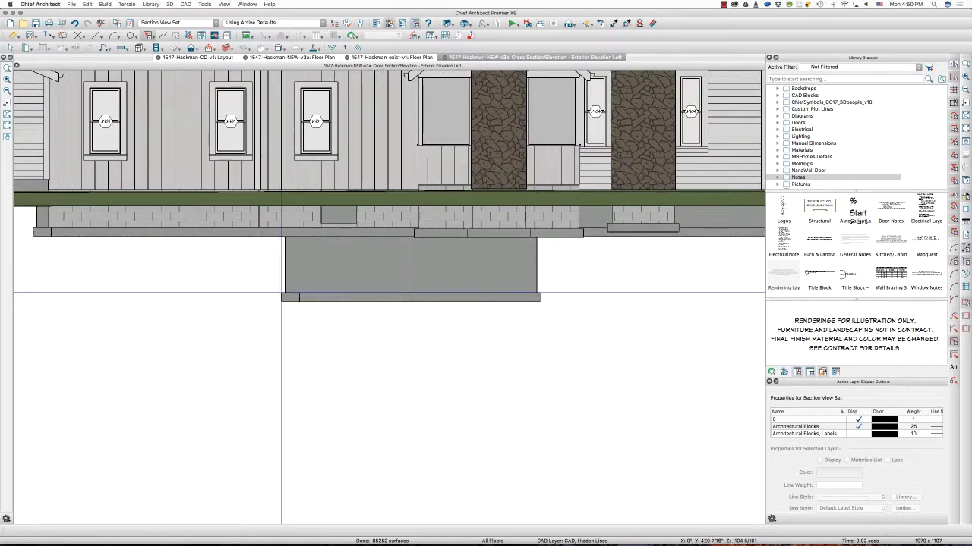
drag(281, 293, 541, 302)
scroll(541, 302, down, 2)
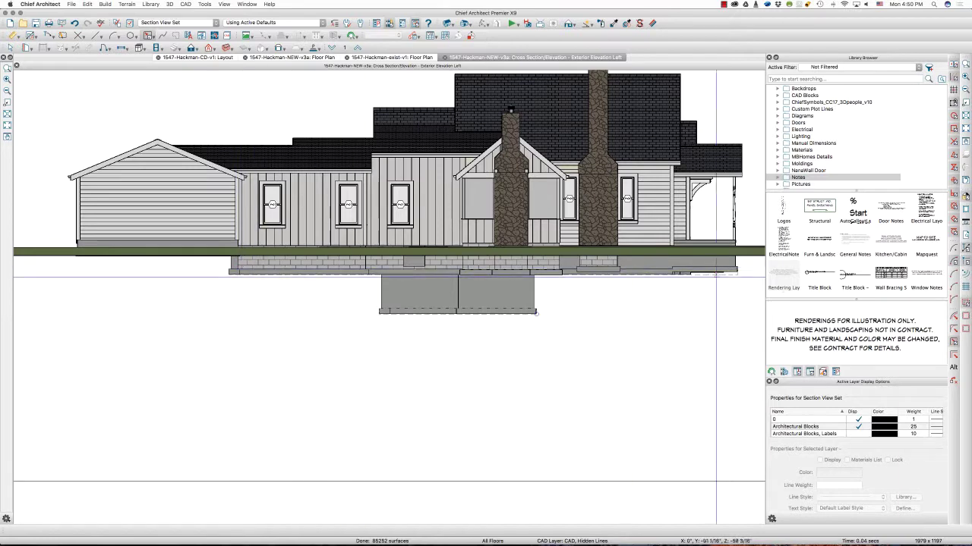
scroll(519, 288, up, 5)
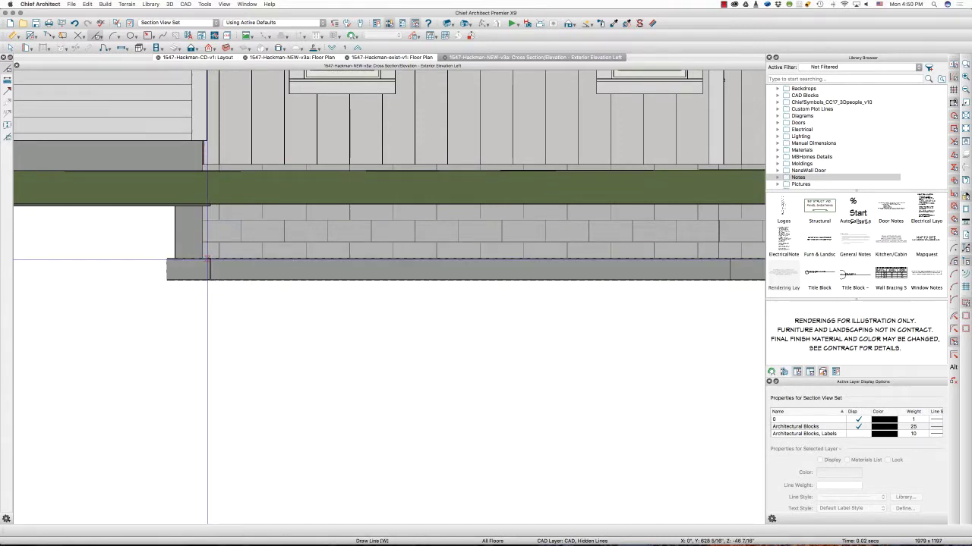
Step: Start a hidden line down from the grade and delete the green terrain band
click(202, 171)
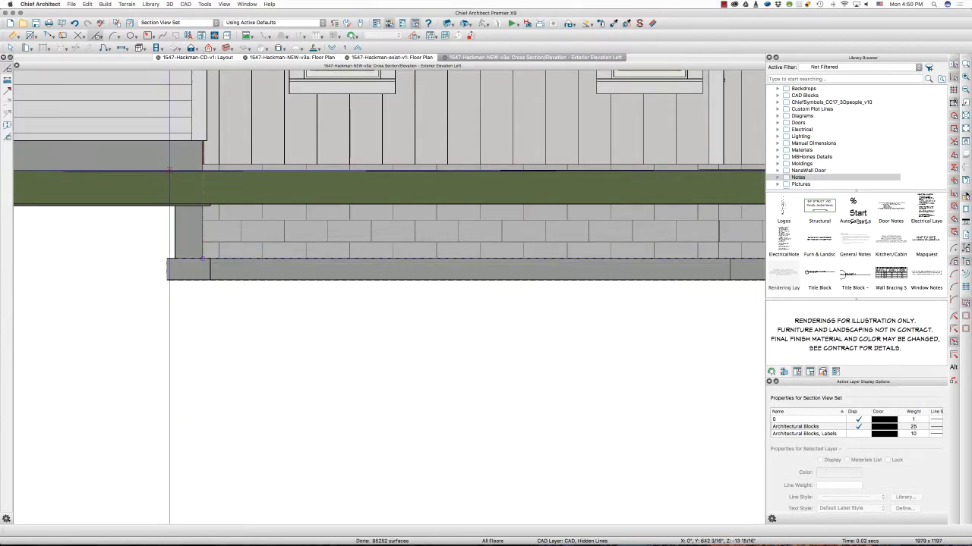
scroll(169, 170, down, 3)
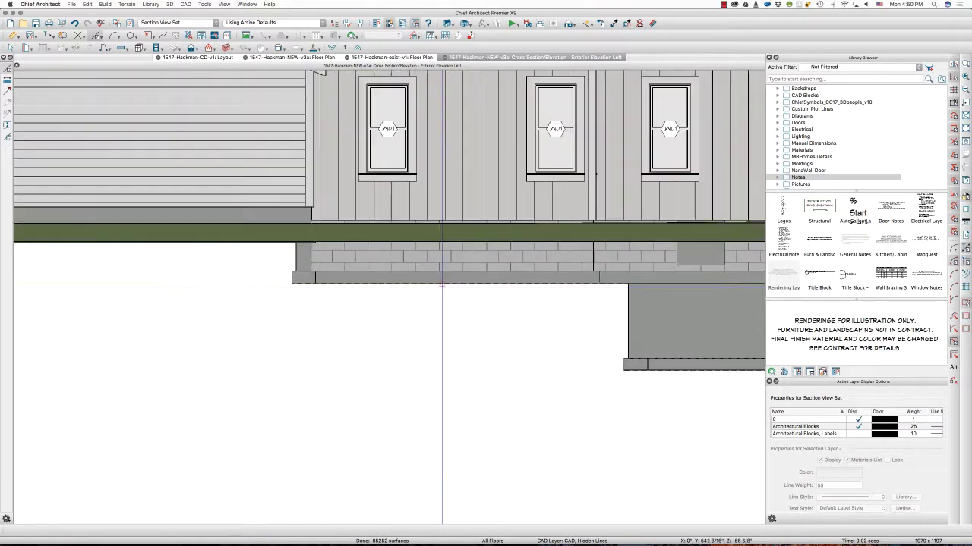
scroll(453, 289, down, 1)
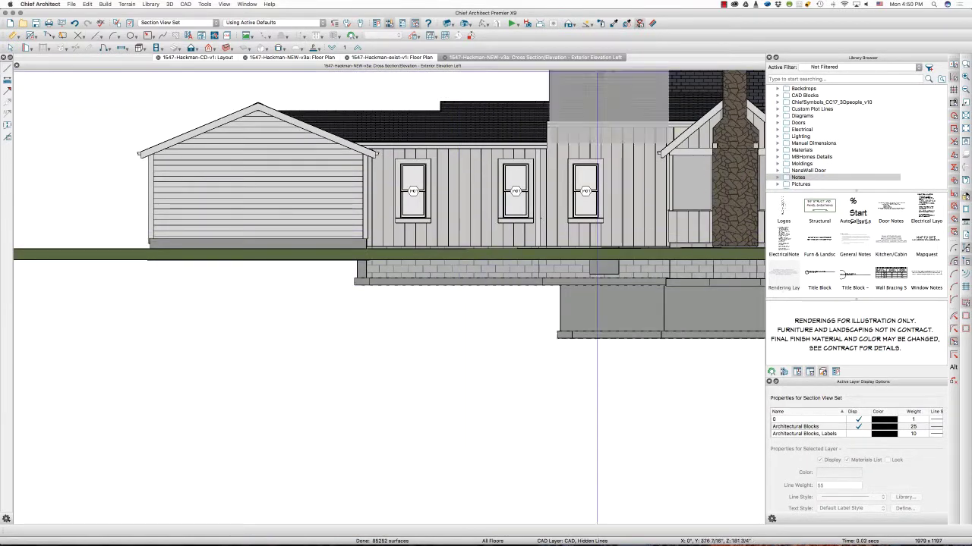
click(300, 255)
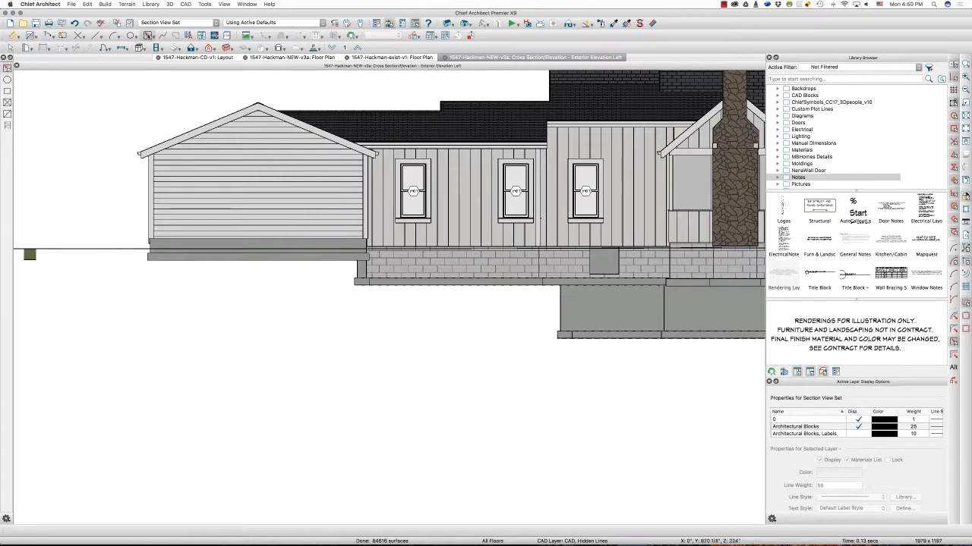
scroll(235, 258, up, 2)
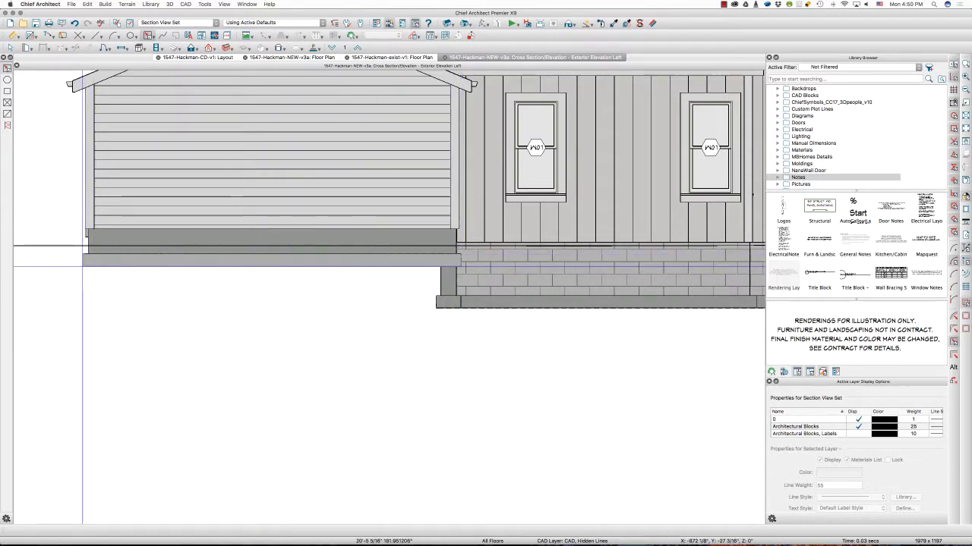
Step: Stretch and move the vertical hidden line so it meets the footing corner
click(434, 295)
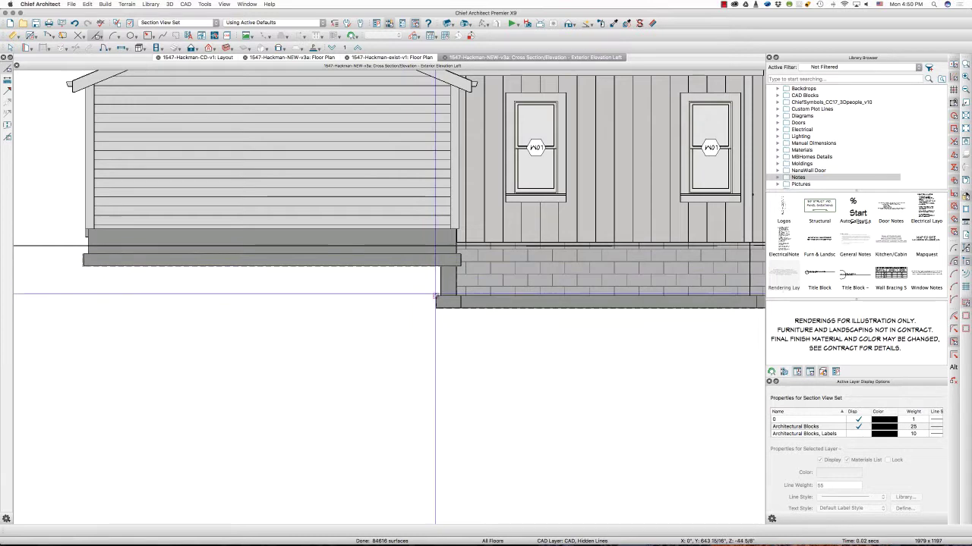
mouse_move(435, 295)
mouse_down()
mouse_move(437, 268)
mouse_move(446, 304)
mouse_up()
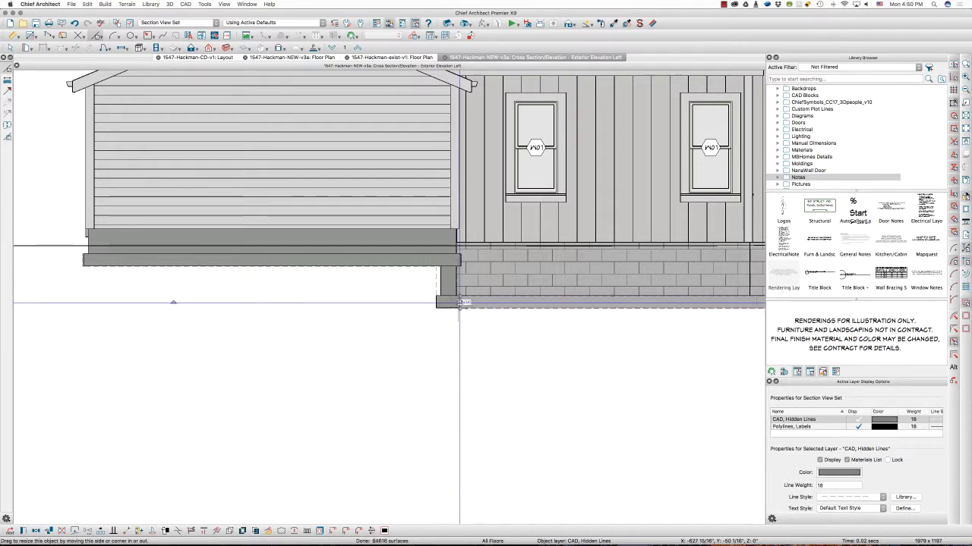
click(459, 309)
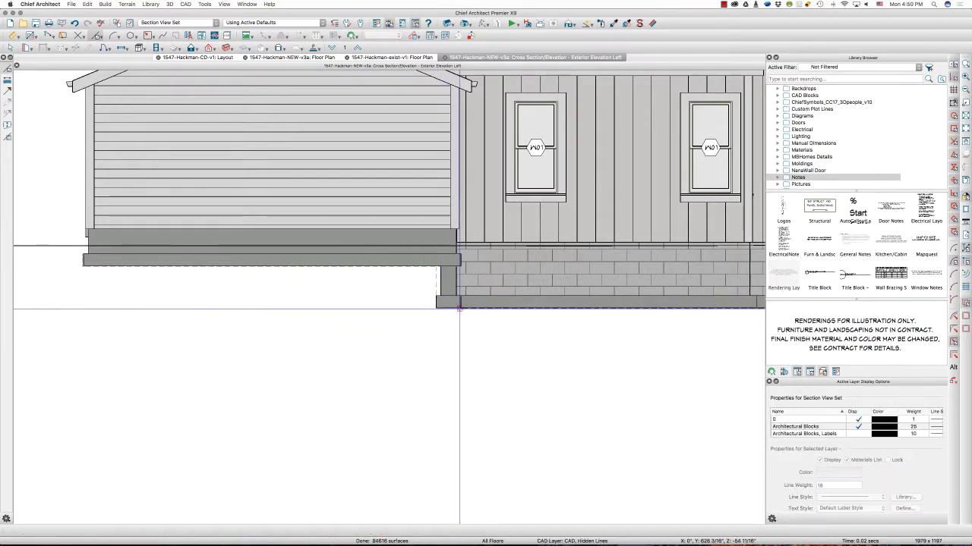
click(435, 298)
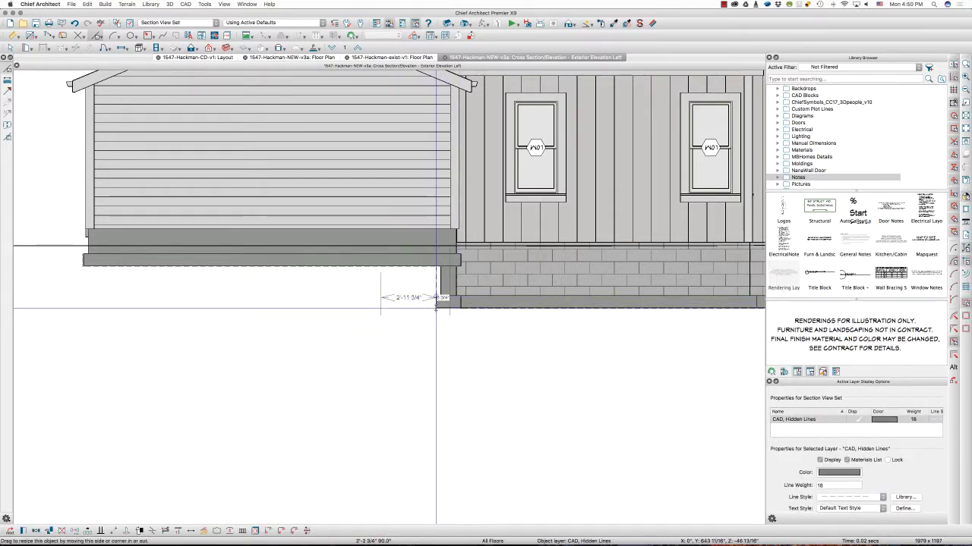
drag(436, 313, 459, 311)
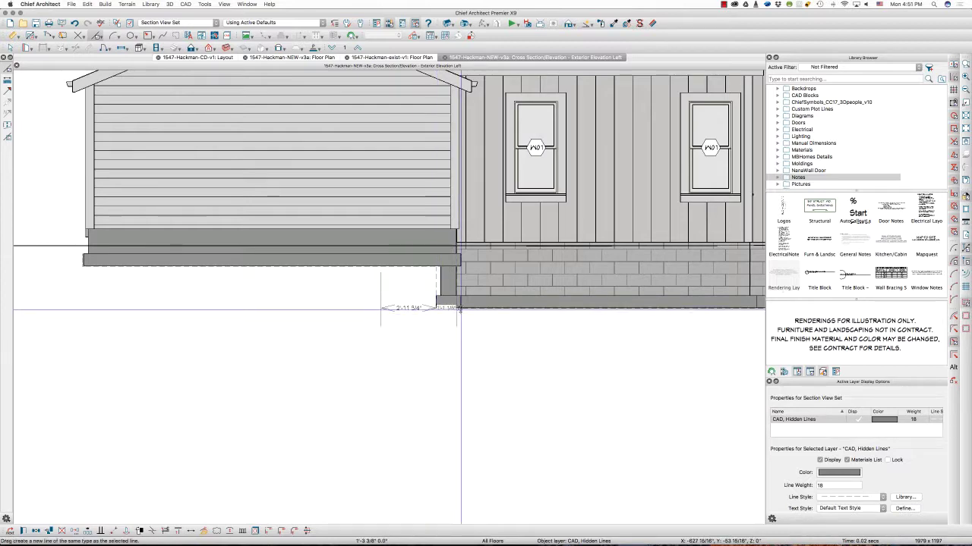
click(459, 309)
scroll(418, 319, up, 3)
scroll(316, 294, down, 3)
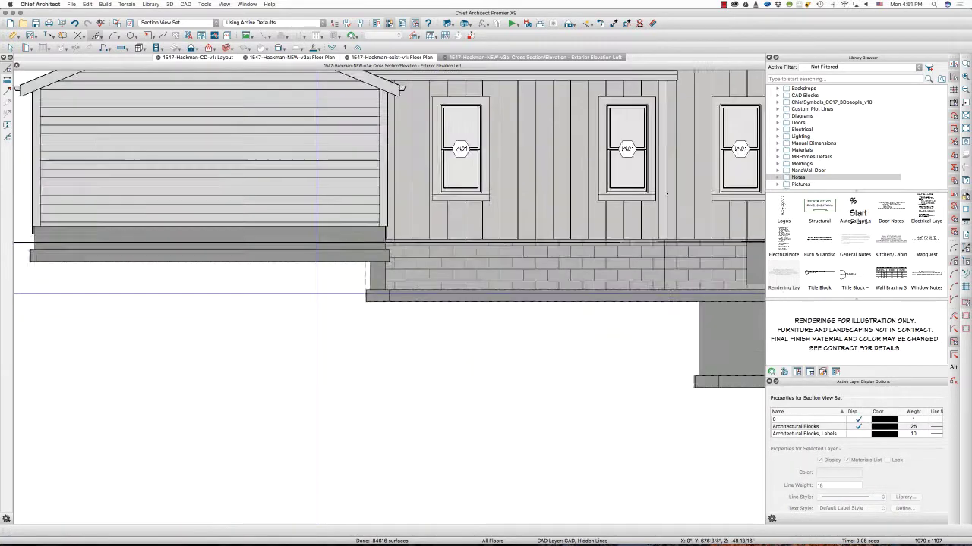
scroll(317, 294, down, 5)
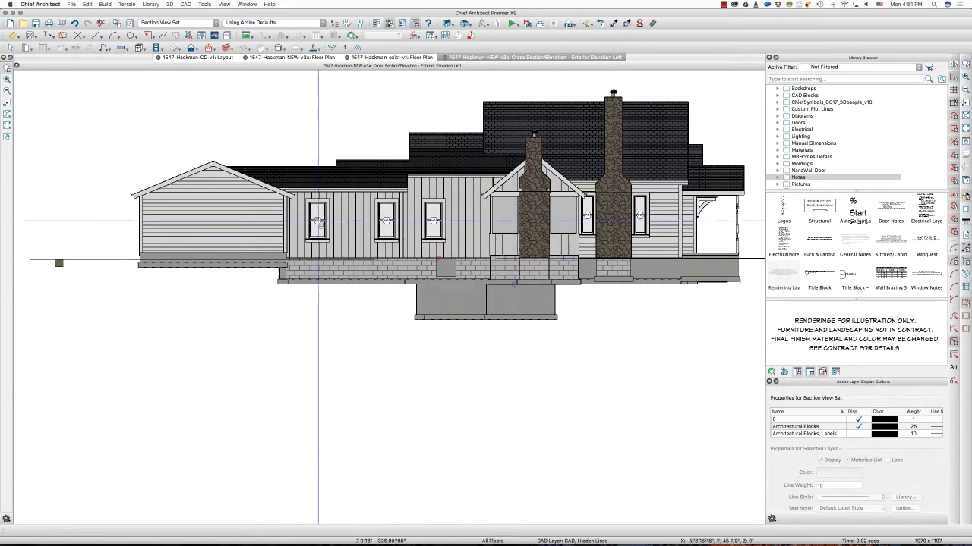
Step: Draw hidden lines down the foundation corner to the footing top
scroll(522, 286, up, 4)
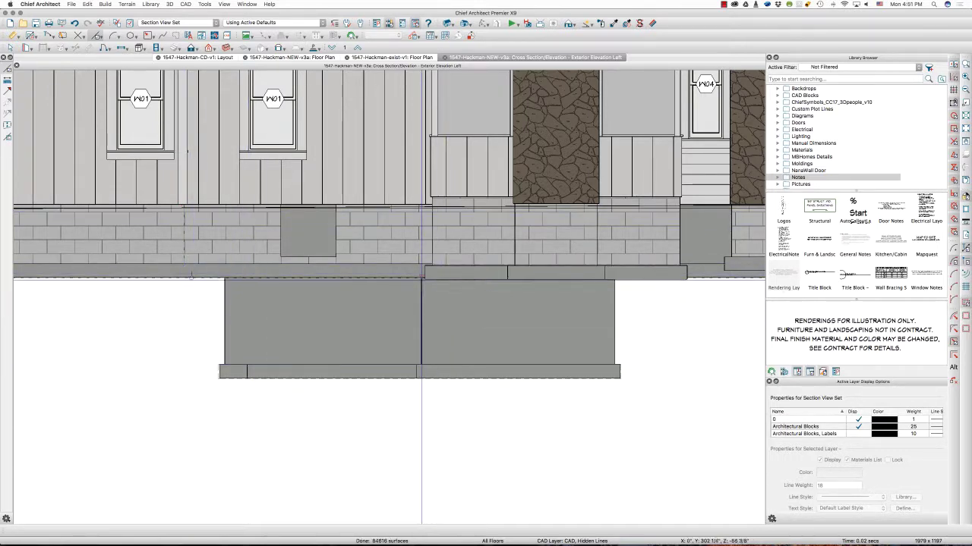
click(421, 367)
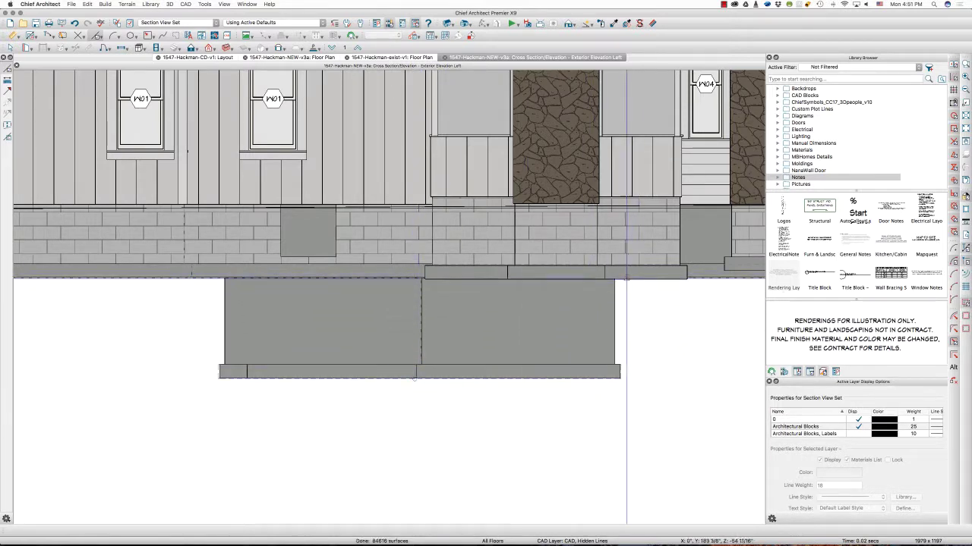
click(615, 279)
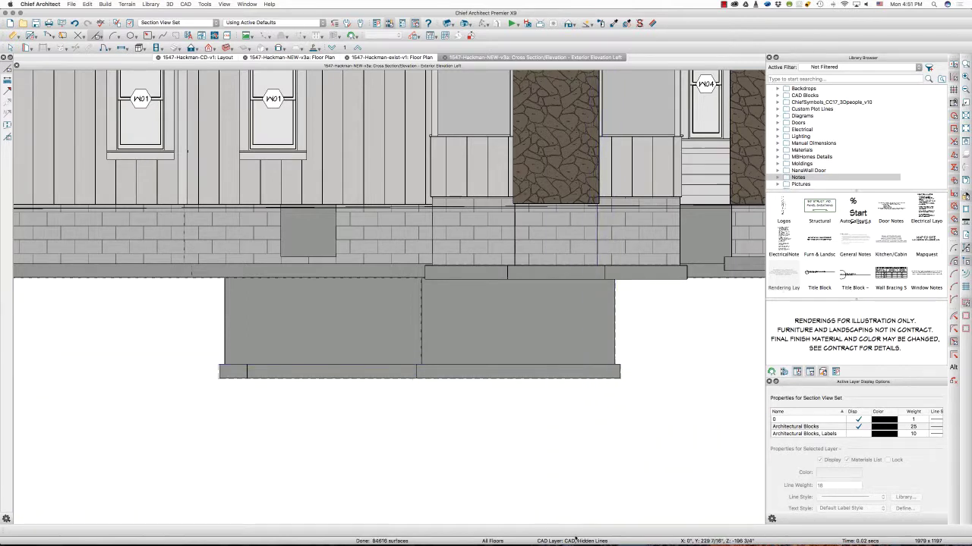
scroll(532, 212, up, 3)
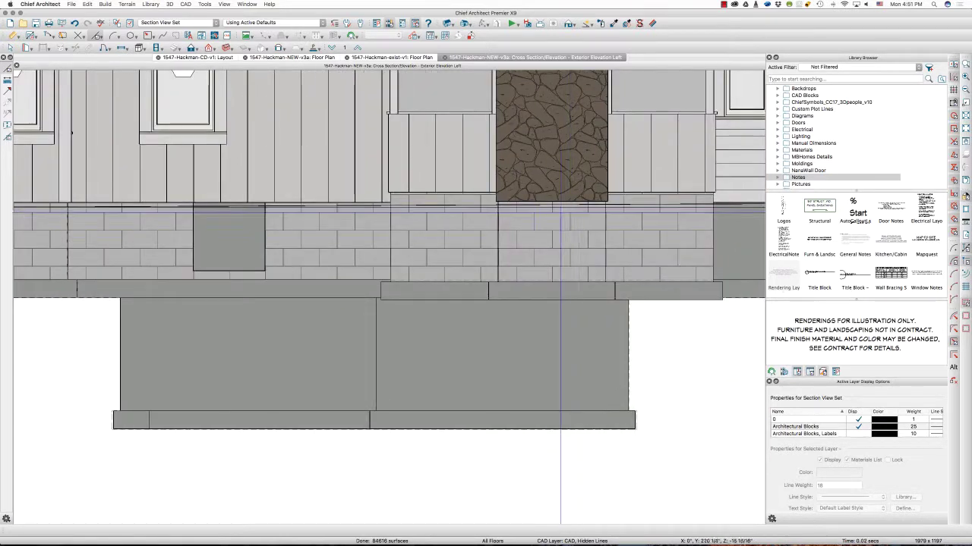
drag(497, 205, 496, 282)
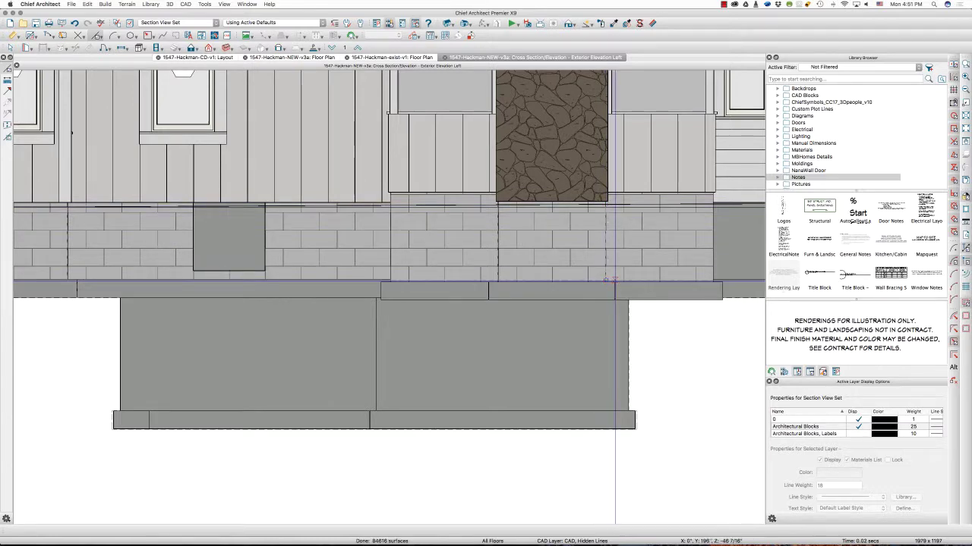
Step: Trace a dashed hidden line down the foundation wall beneath the porch
scroll(403, 289, down, 3)
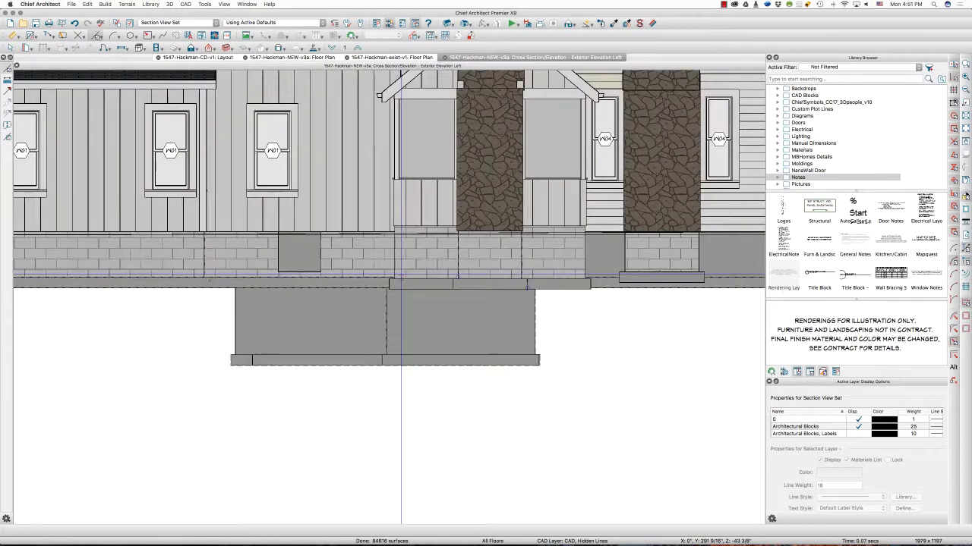
scroll(415, 267, down, 2)
scroll(607, 269, up, 5)
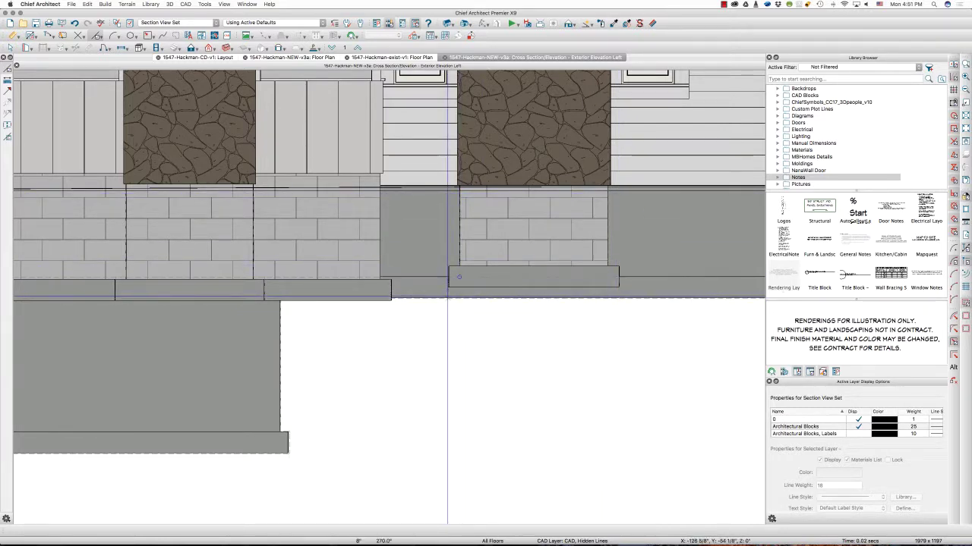
scroll(556, 304, down, 3)
scroll(556, 304, down, 5)
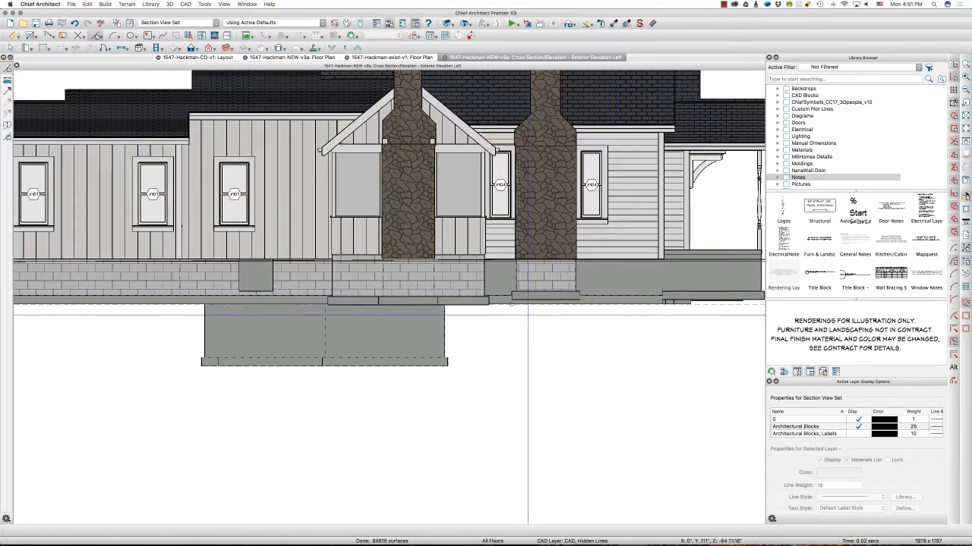
scroll(714, 245, down, 1)
scroll(713, 245, up, 6)
scroll(709, 296, up, 2)
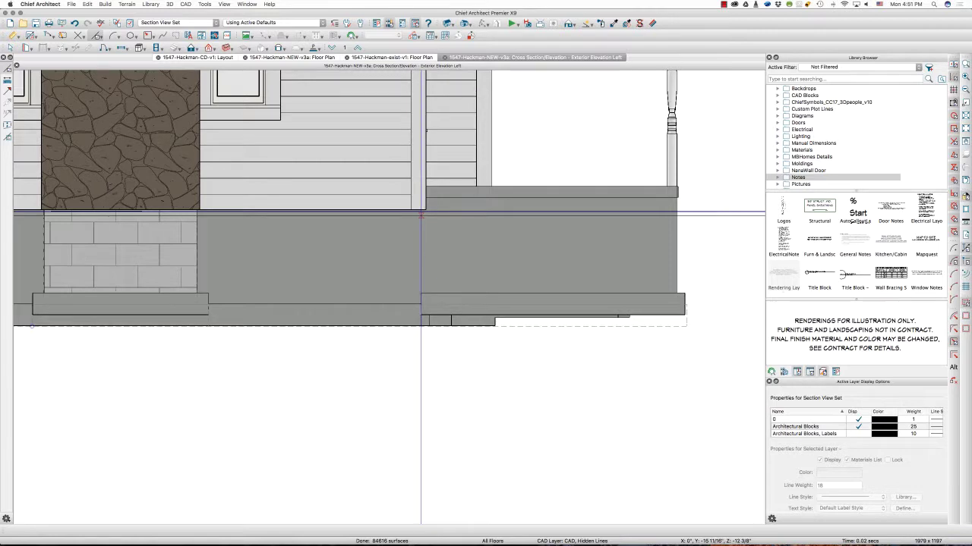
drag(421, 214, 430, 325)
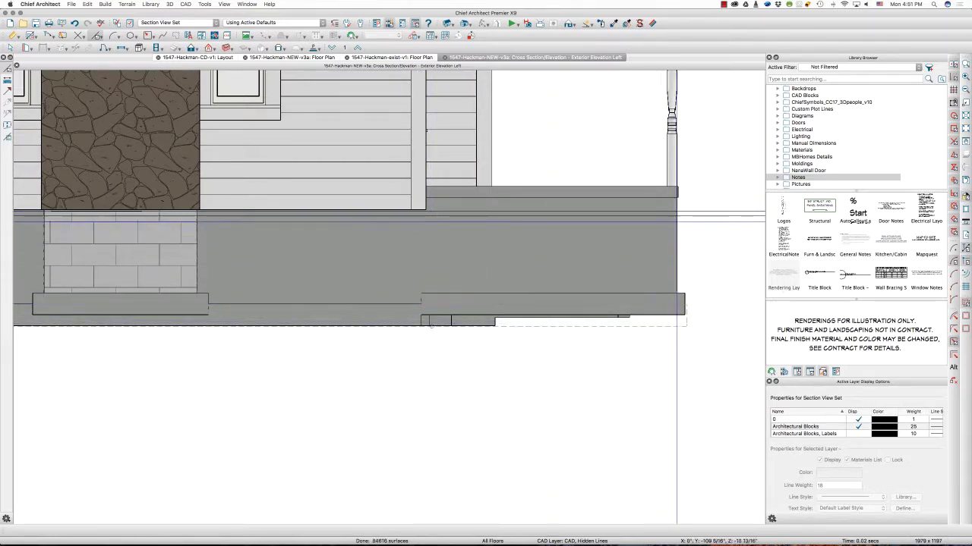
scroll(677, 216, down, 3)
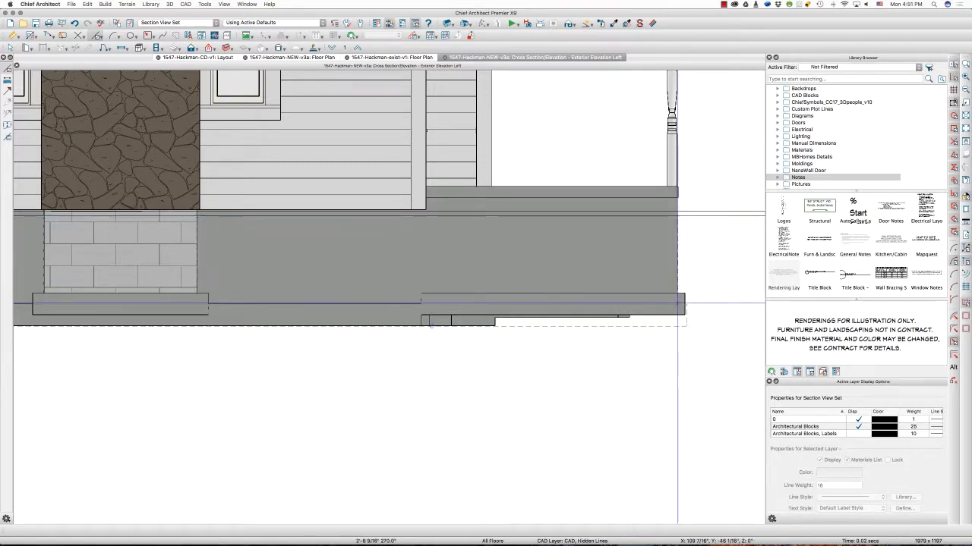
scroll(677, 304, down, 3)
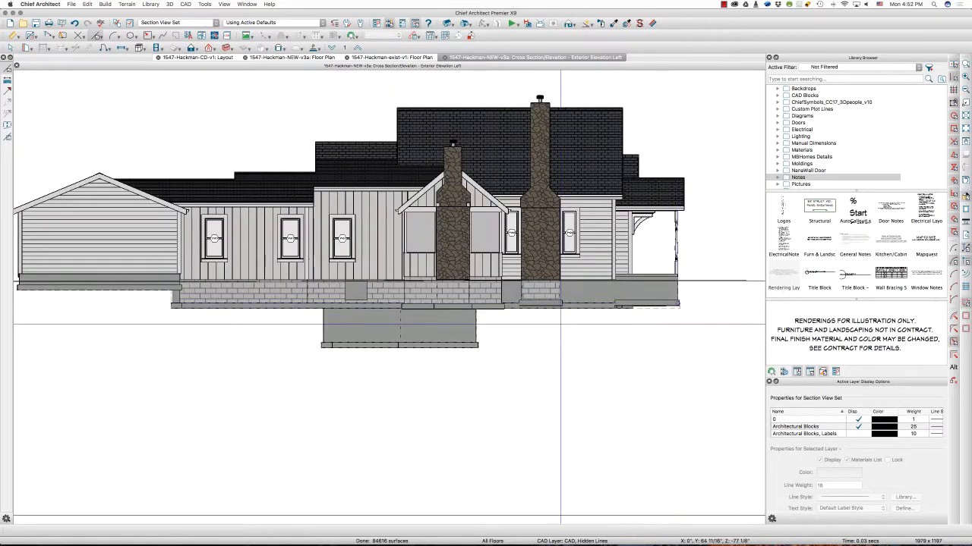
Step: Give the grade polyline a Solid fill
click(704, 281)
double_click(704, 281)
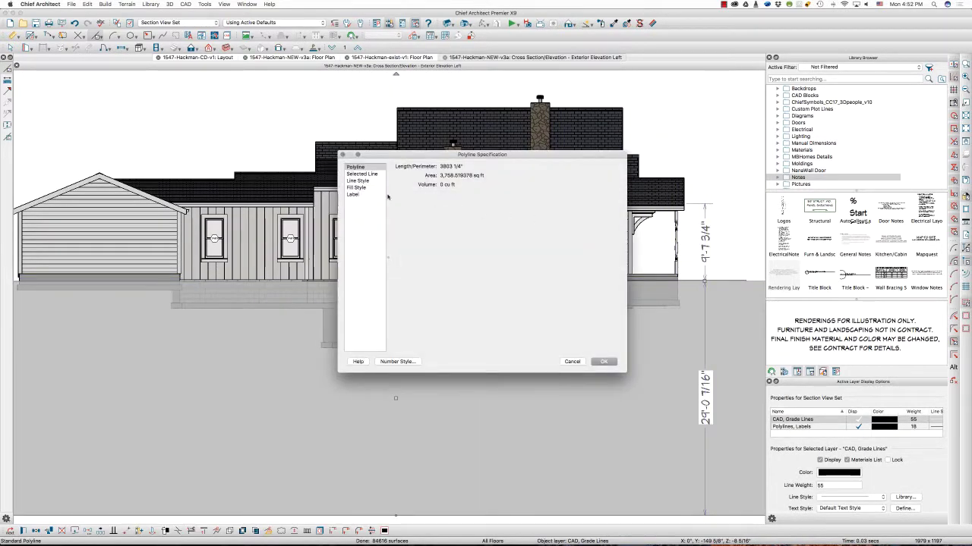
click(356, 187)
click(465, 183)
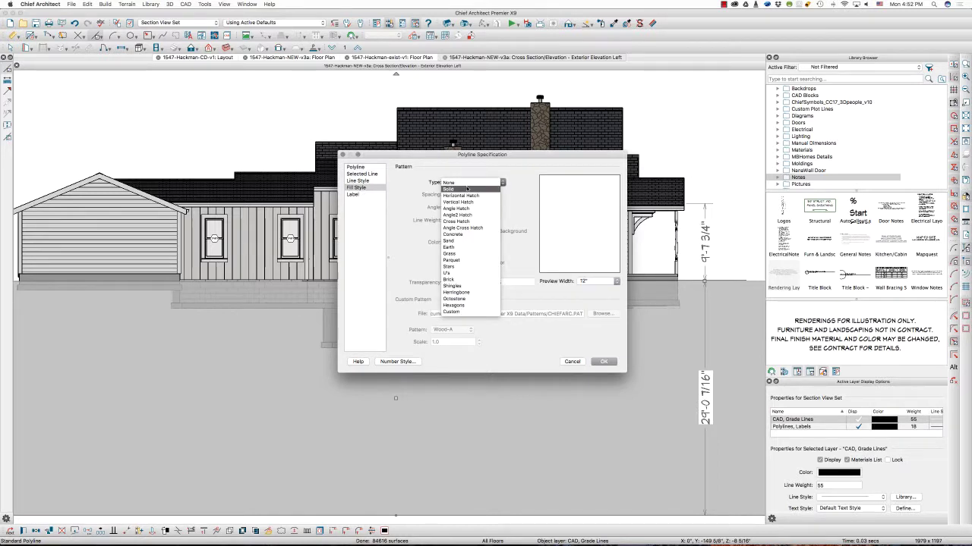
click(467, 189)
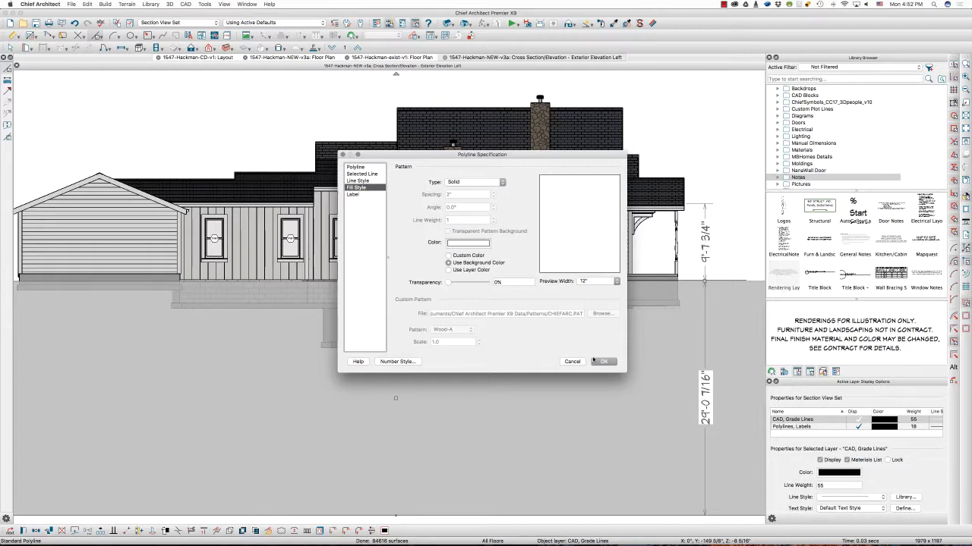
click(594, 361)
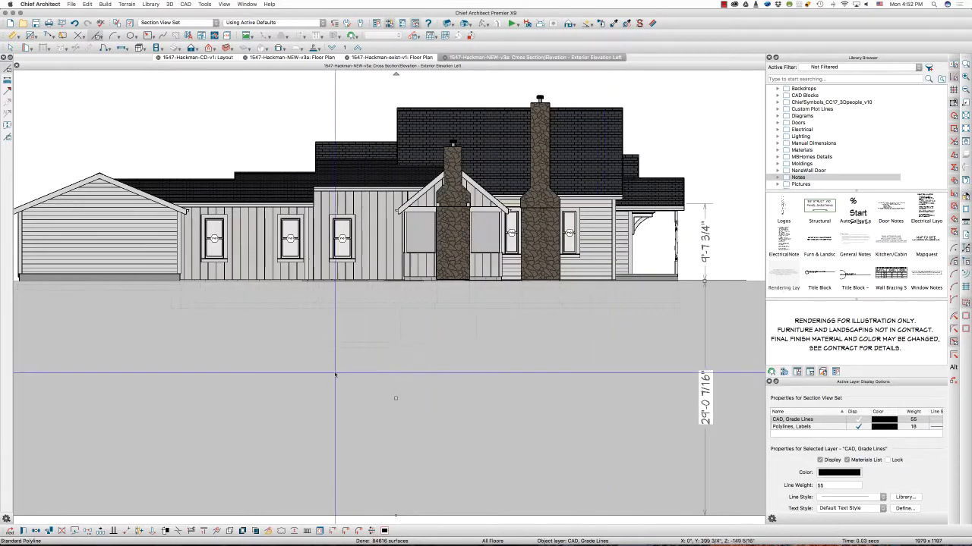
key(Escape)
Step: Draw a vertical hidden line up the foundation wall
scroll(313, 357, up, 3)
scroll(313, 356, up, 2)
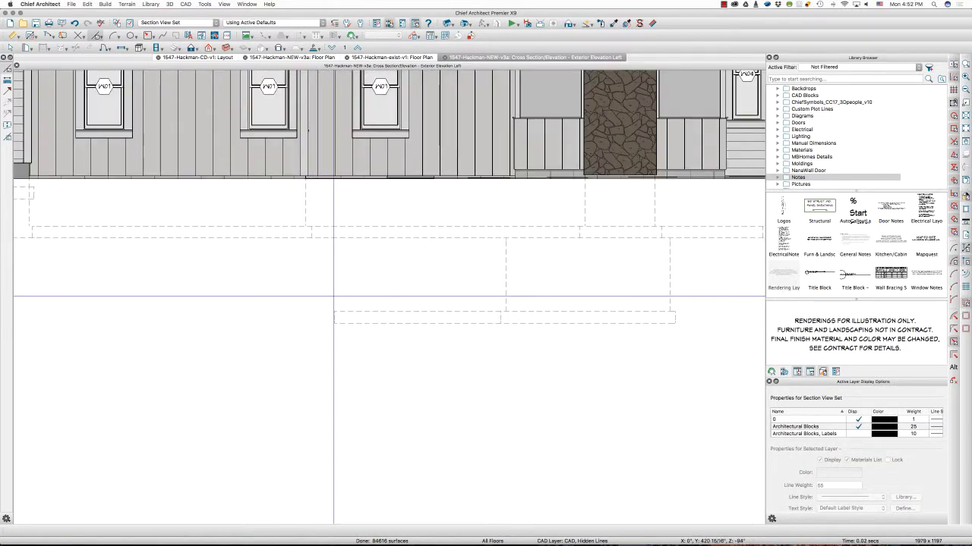
drag(341, 311, 340, 237)
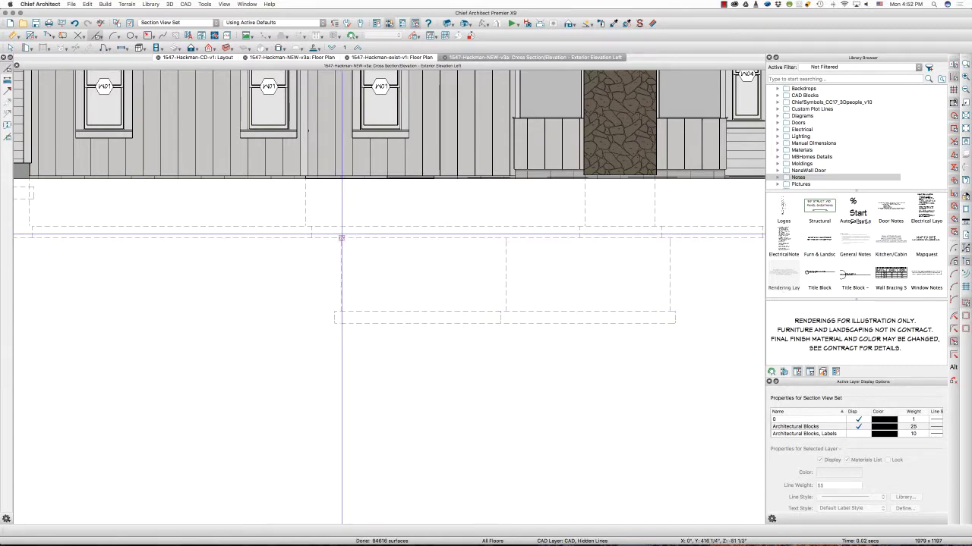
scroll(341, 237, down, 2)
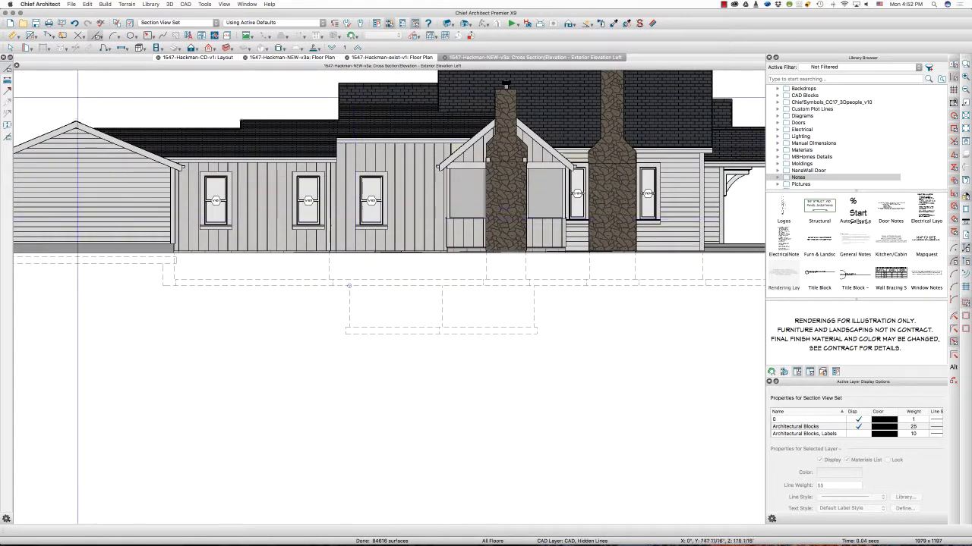
Step: Set the grade polyline's fill back to None
click(236, 252)
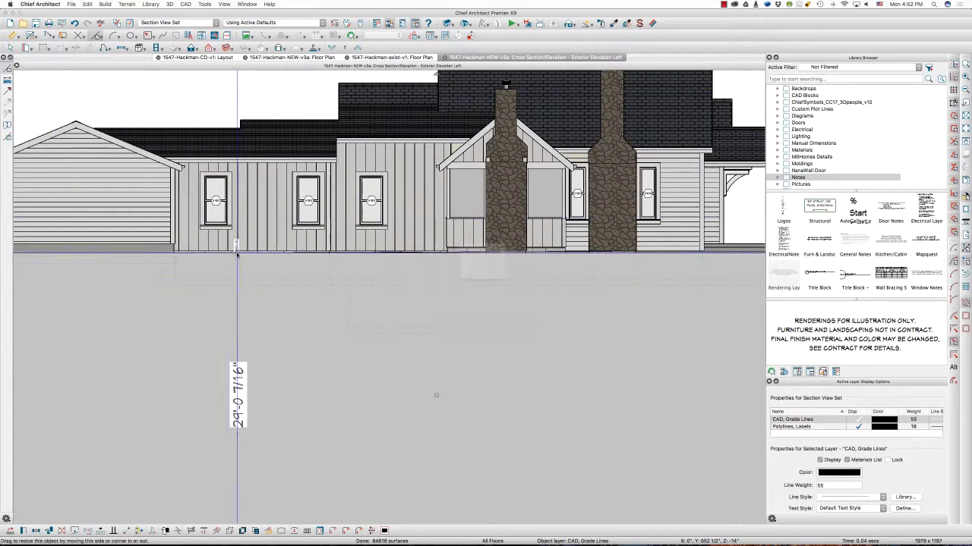
double_click(236, 252)
click(356, 187)
click(475, 182)
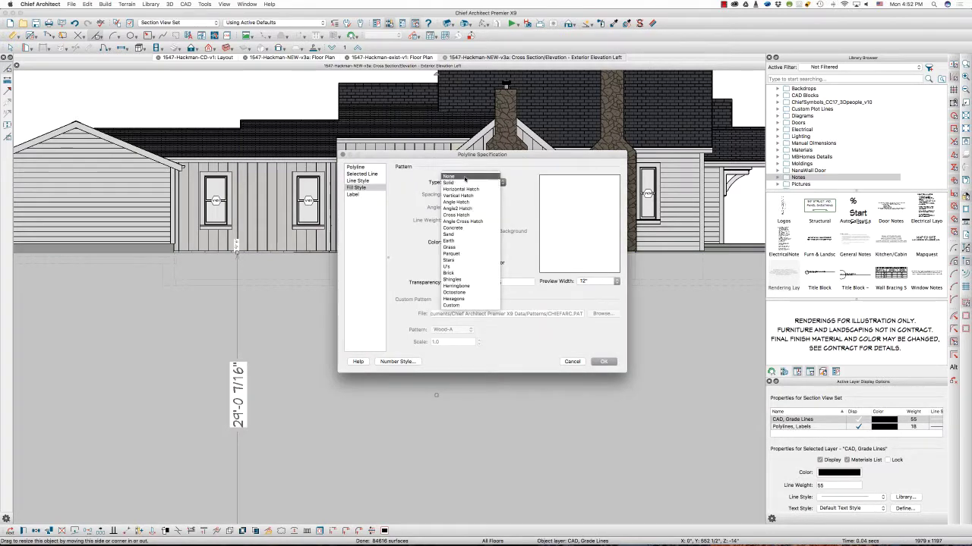
click(466, 180)
key(Return)
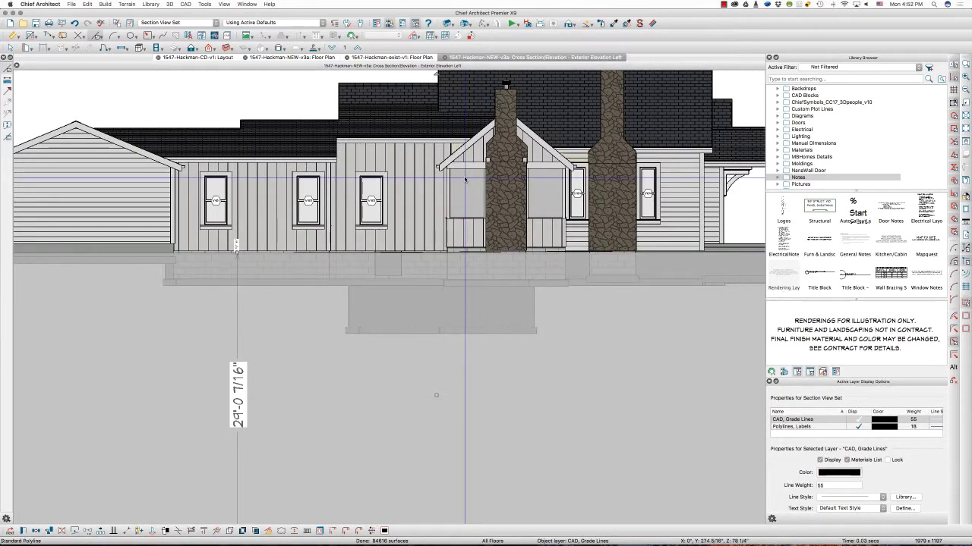
Step: Draw a rectangular polyline from the foundation vent's corner and give it a Solid fill
click(148, 35)
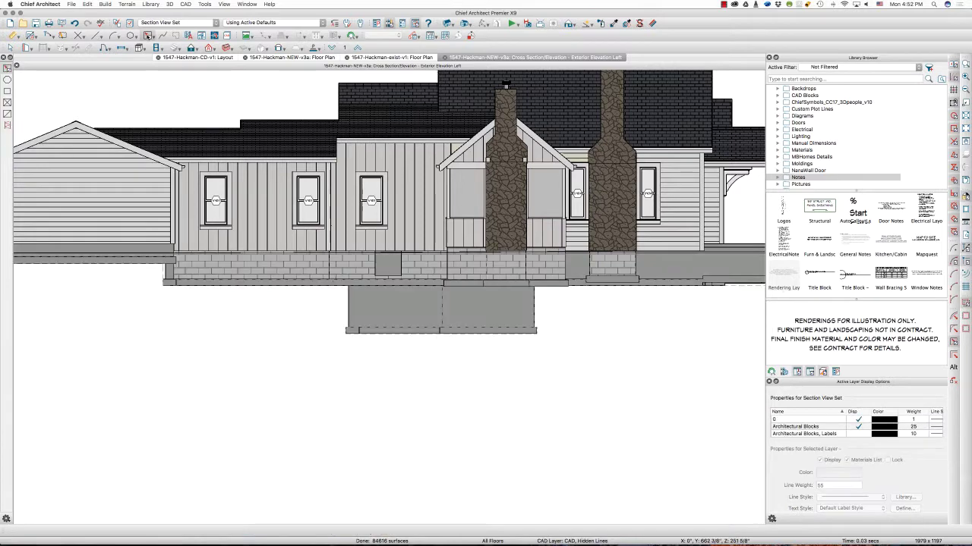
scroll(387, 264, up, 5)
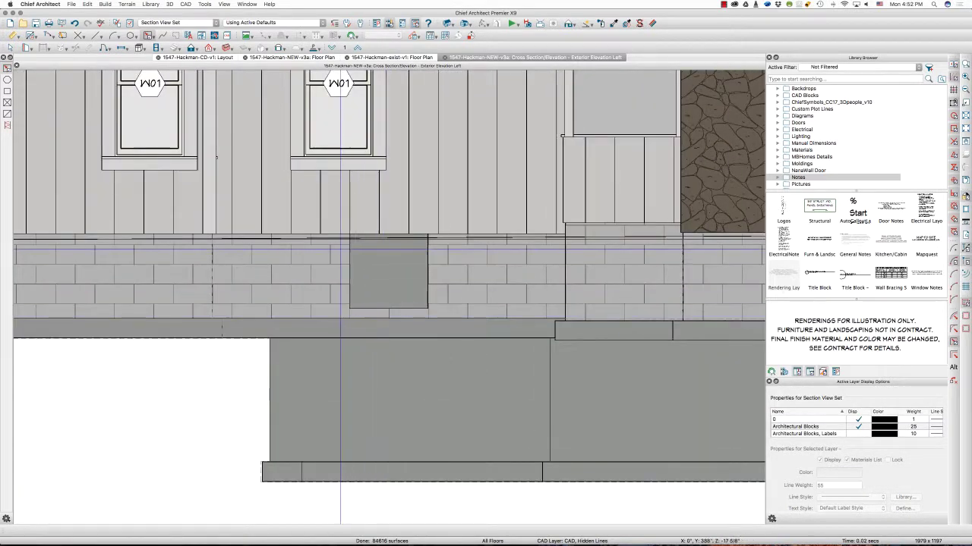
drag(350, 236, 428, 310)
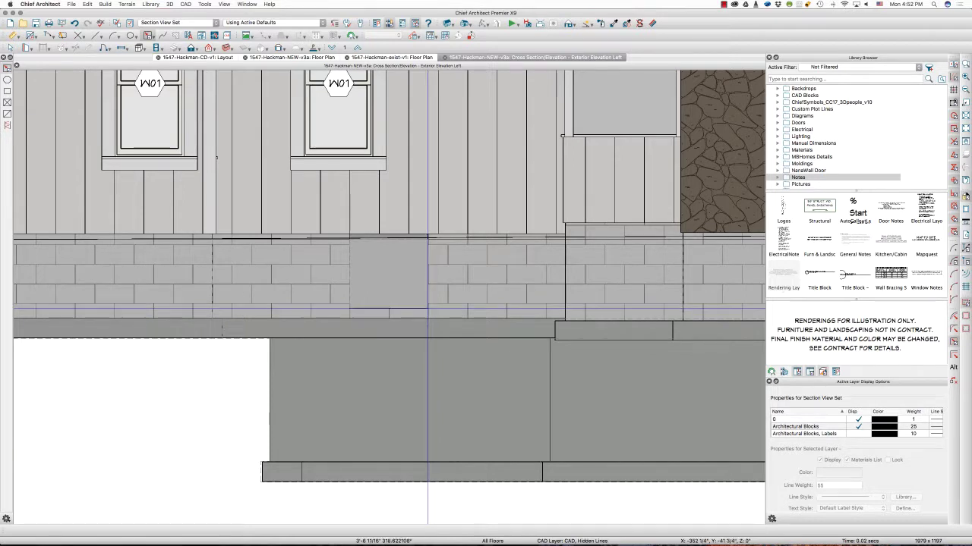
double_click(441, 241)
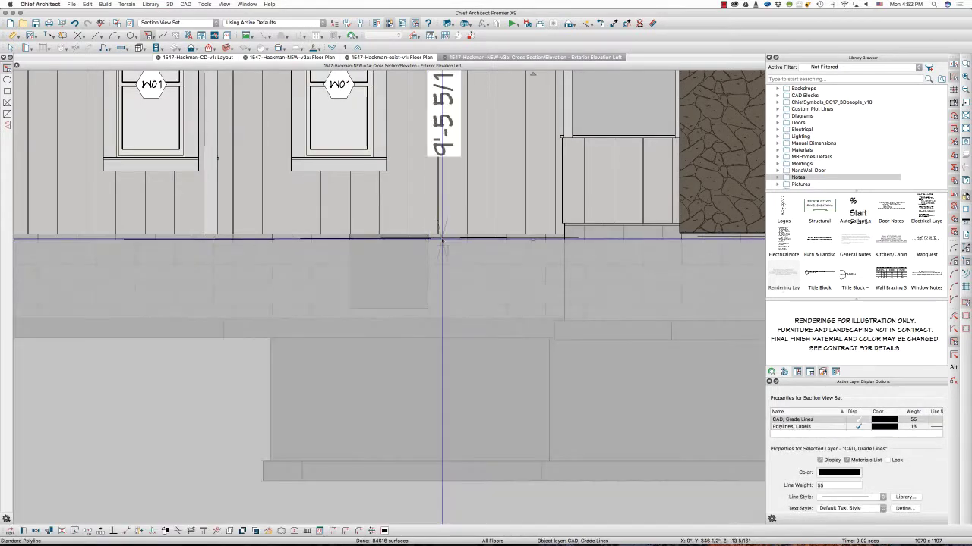
click(365, 188)
click(461, 182)
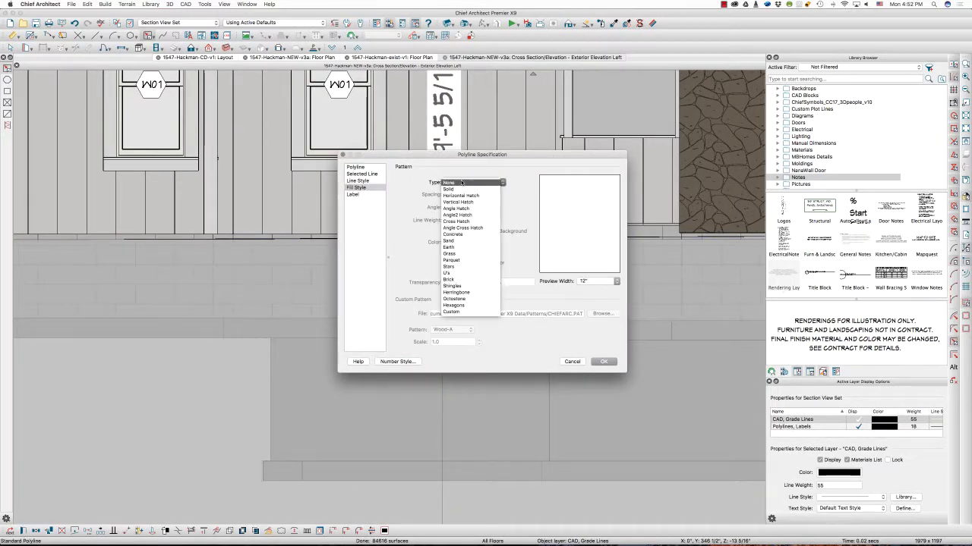
click(462, 188)
key(Return)
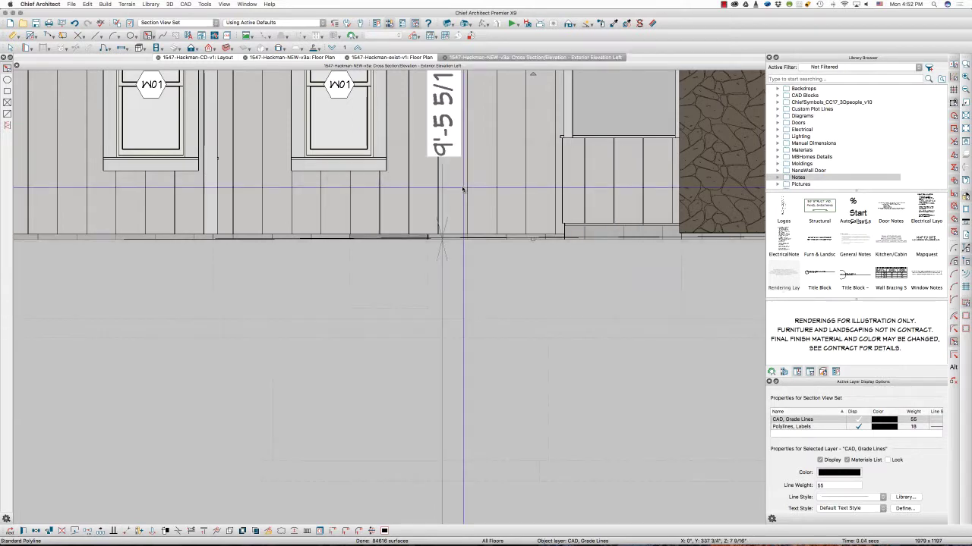
scroll(416, 254, up, 5)
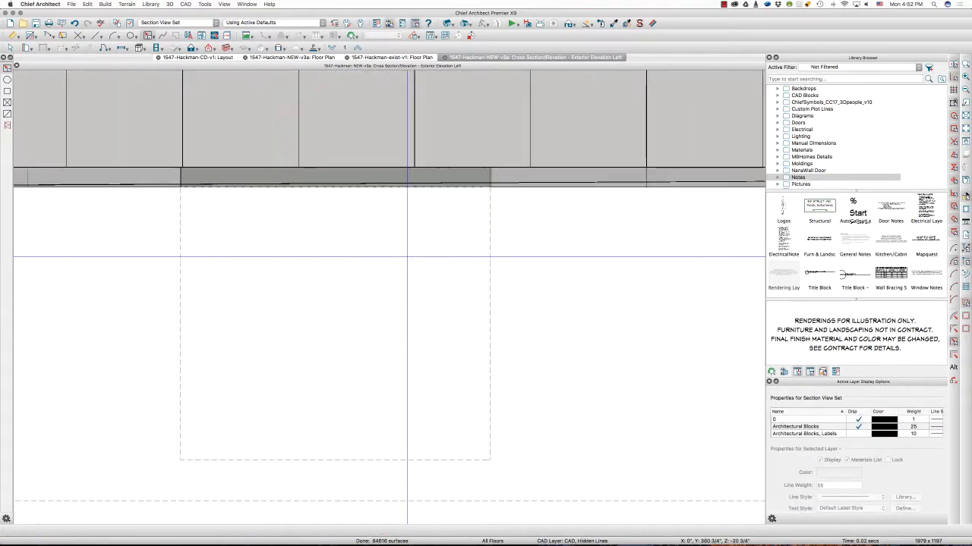
Step: Show line weights, then disconnect and delete the top edge of the dashed footing rectangle
click(966, 222)
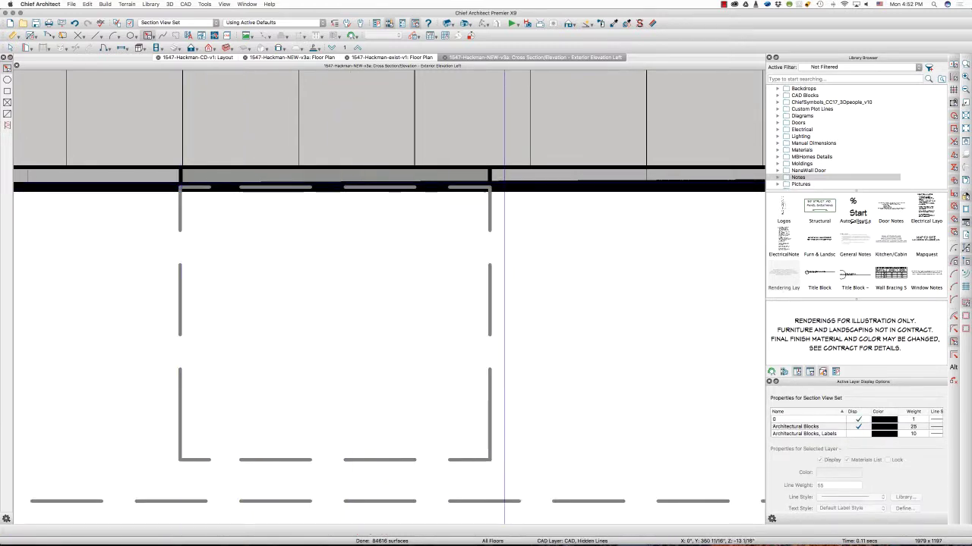
click(449, 186)
drag(449, 187, 448, 218)
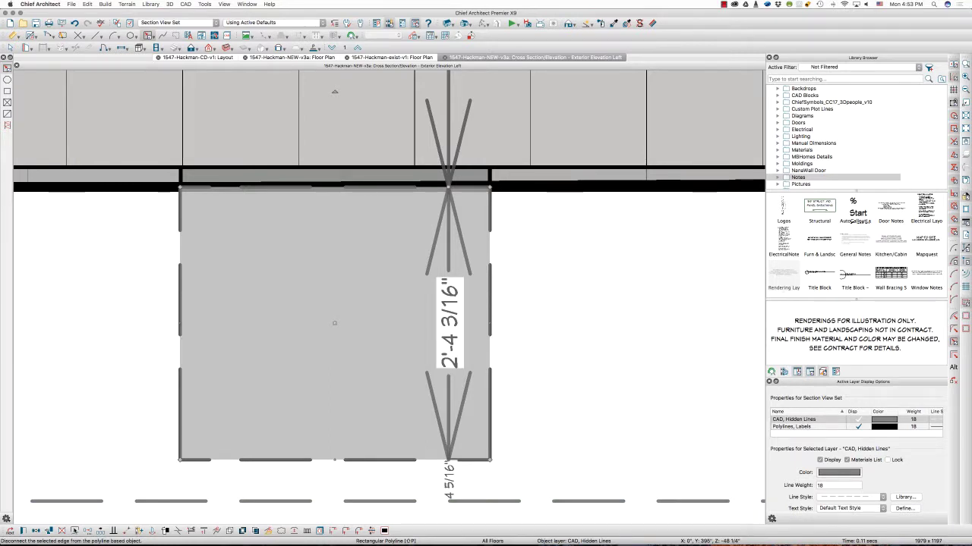
click(74, 531)
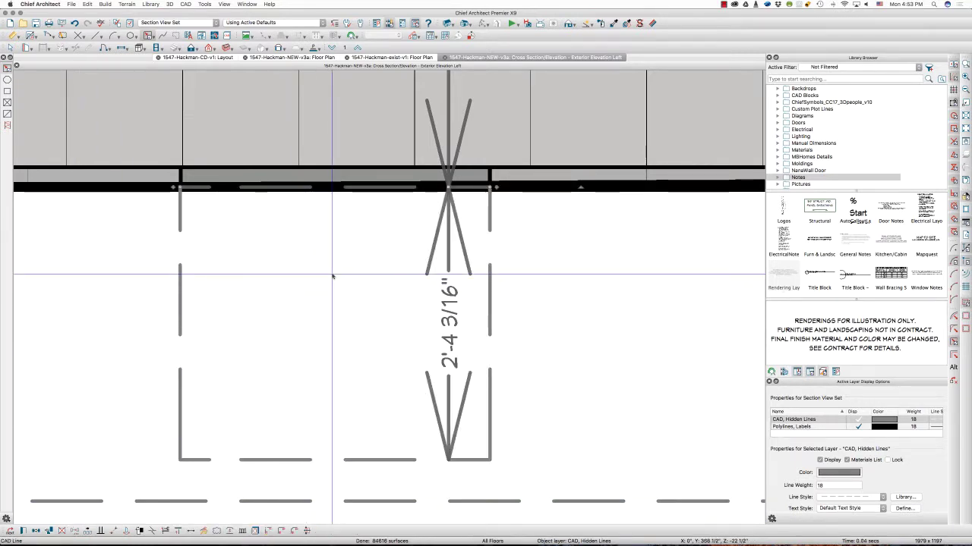
key(Delete)
scroll(332, 274, down, 4)
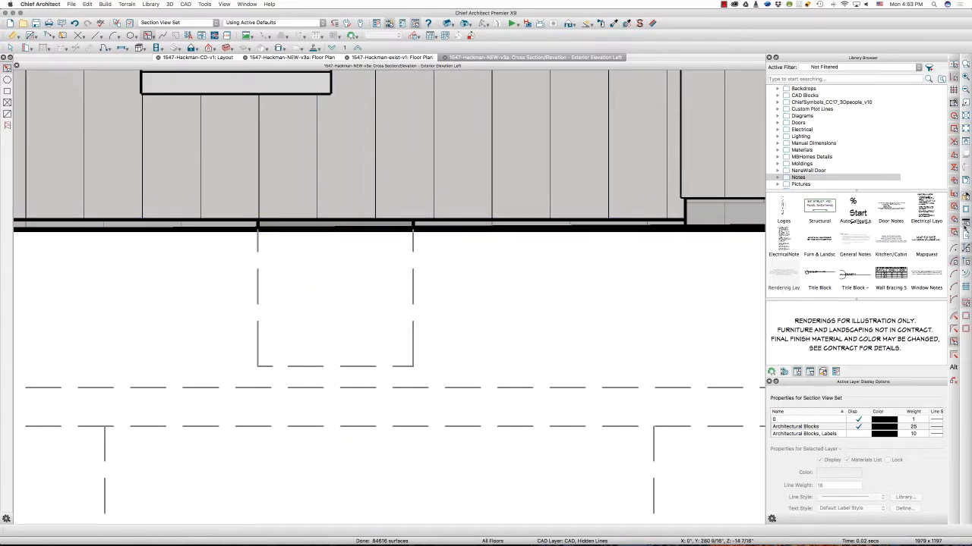
scroll(377, 321, down, 7)
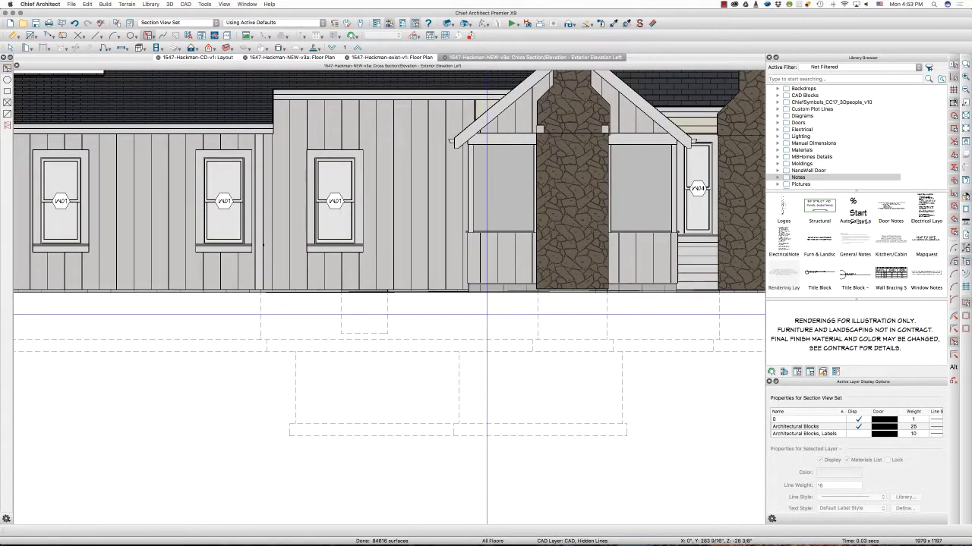
scroll(486, 313, down, 5)
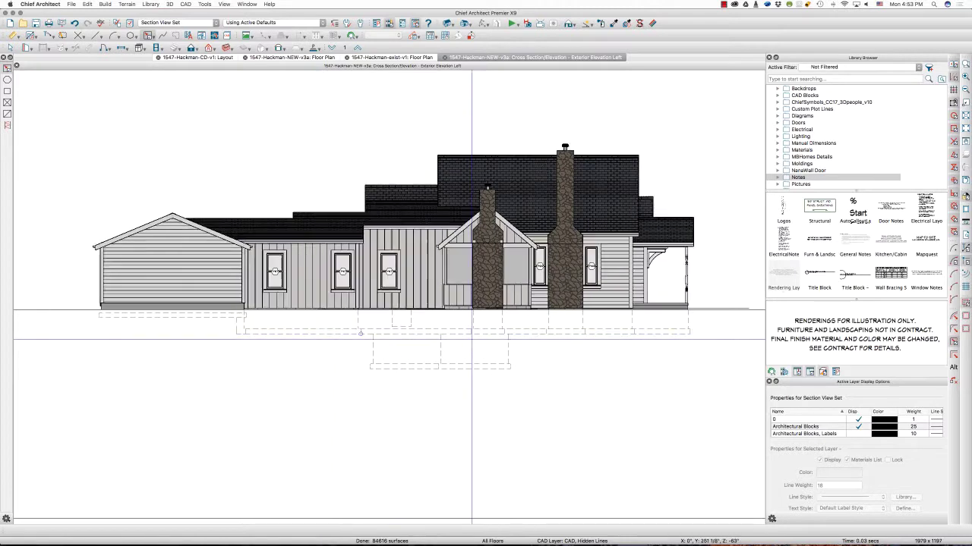
scroll(471, 343, up, 1)
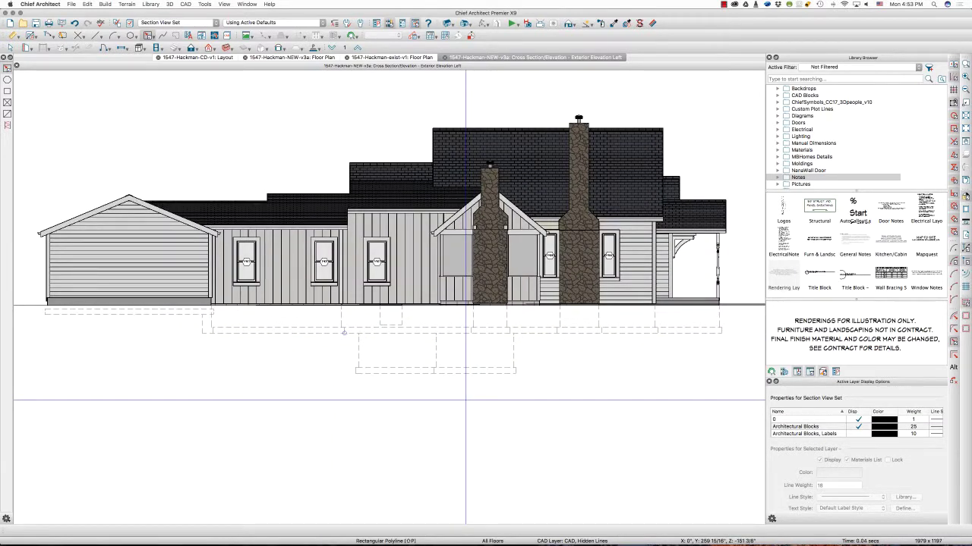